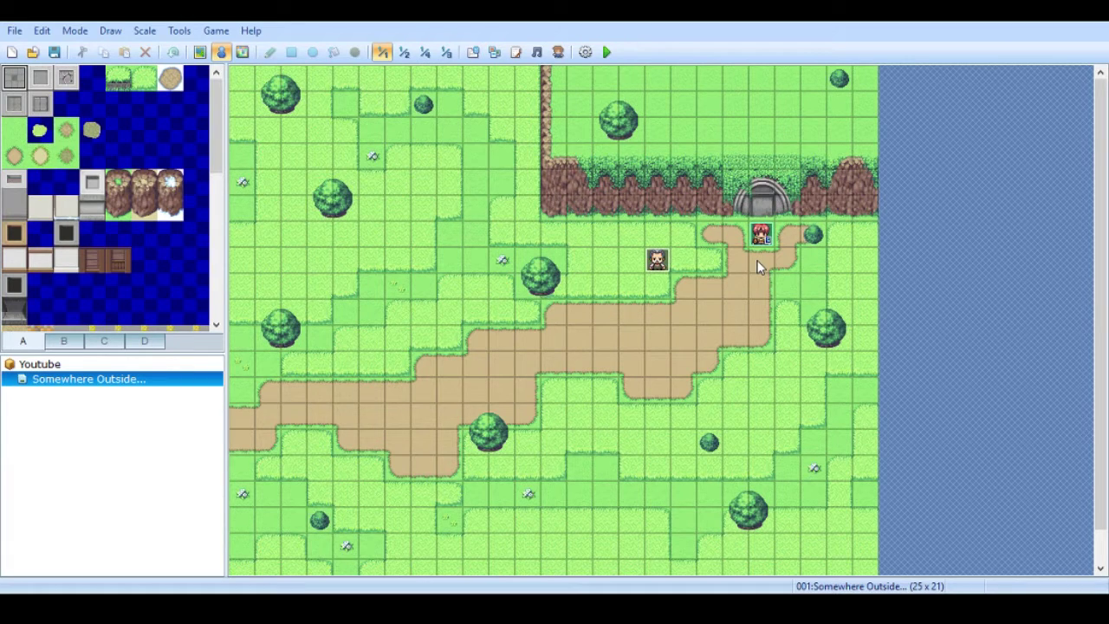
Open the project database and review the actors Haldac and Okara, including their classes and graphics.
click(472, 52)
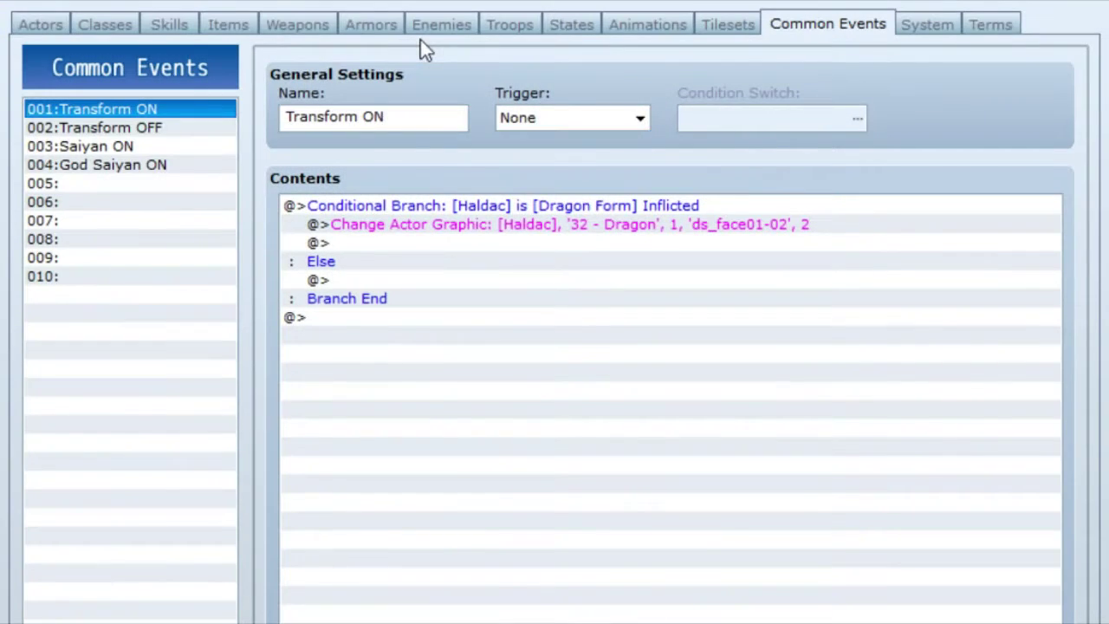
click(50, 24)
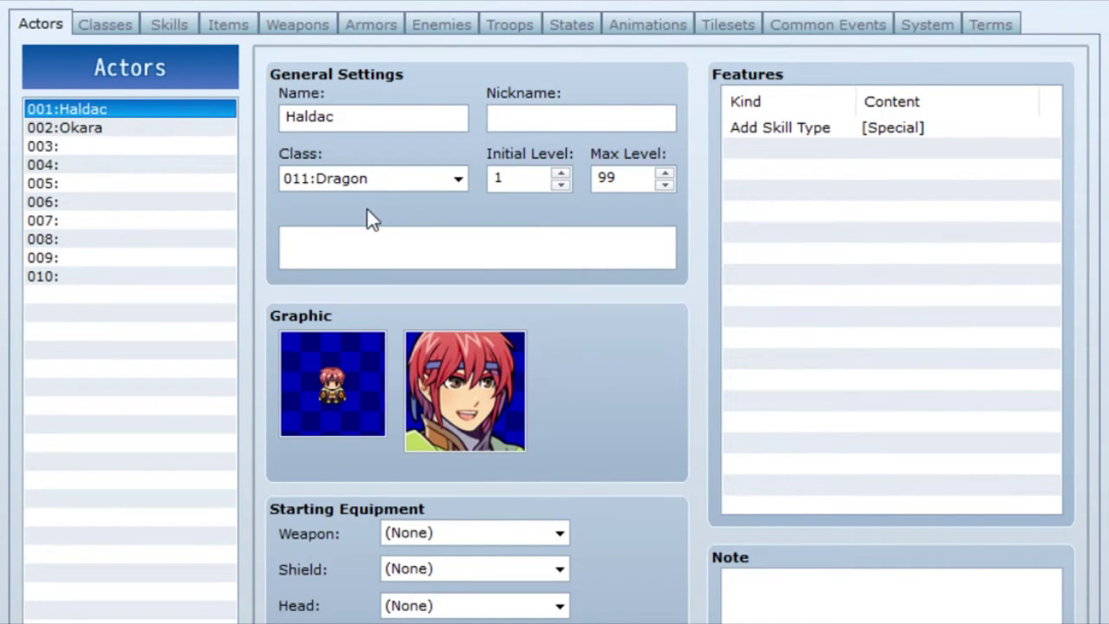
click(191, 128)
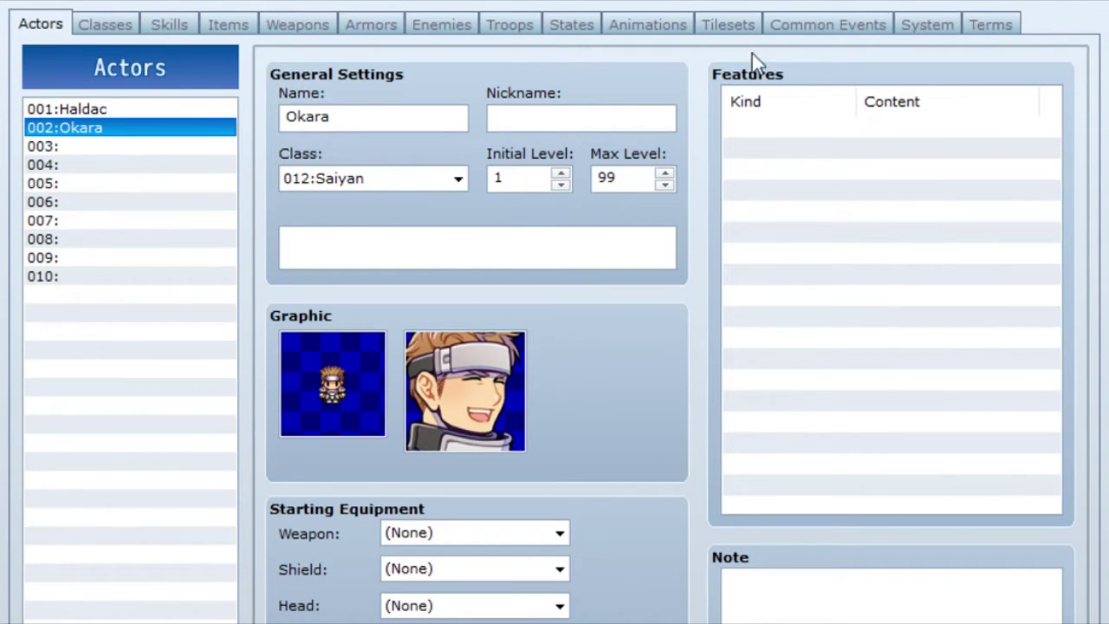
Review the features and removal conditions of the God Saiyan and Dragon Form states.
click(555, 26)
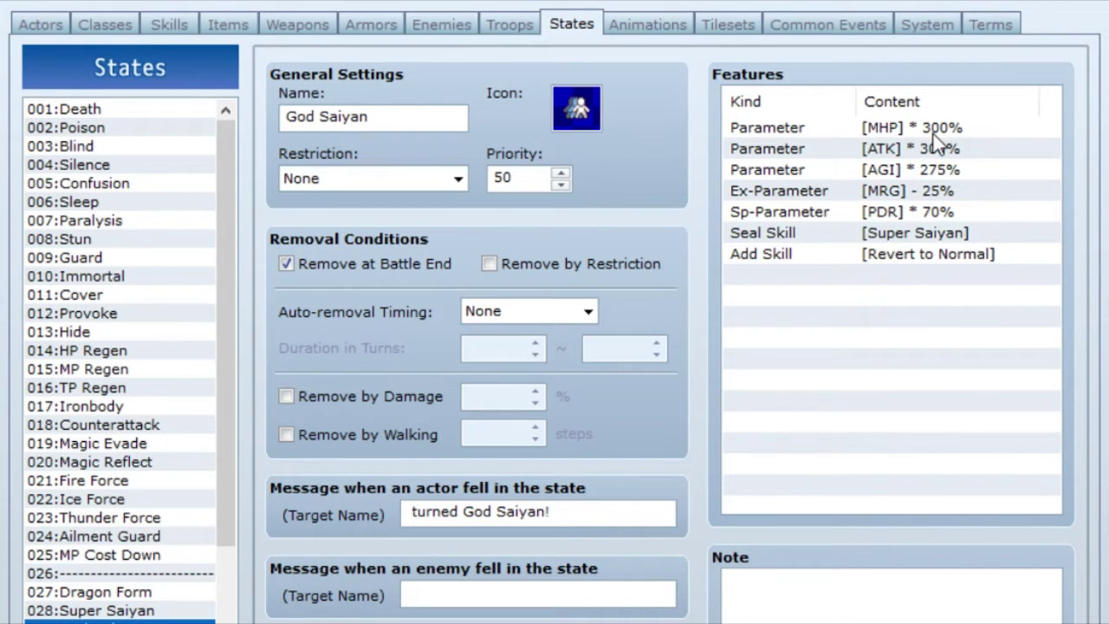
click(782, 31)
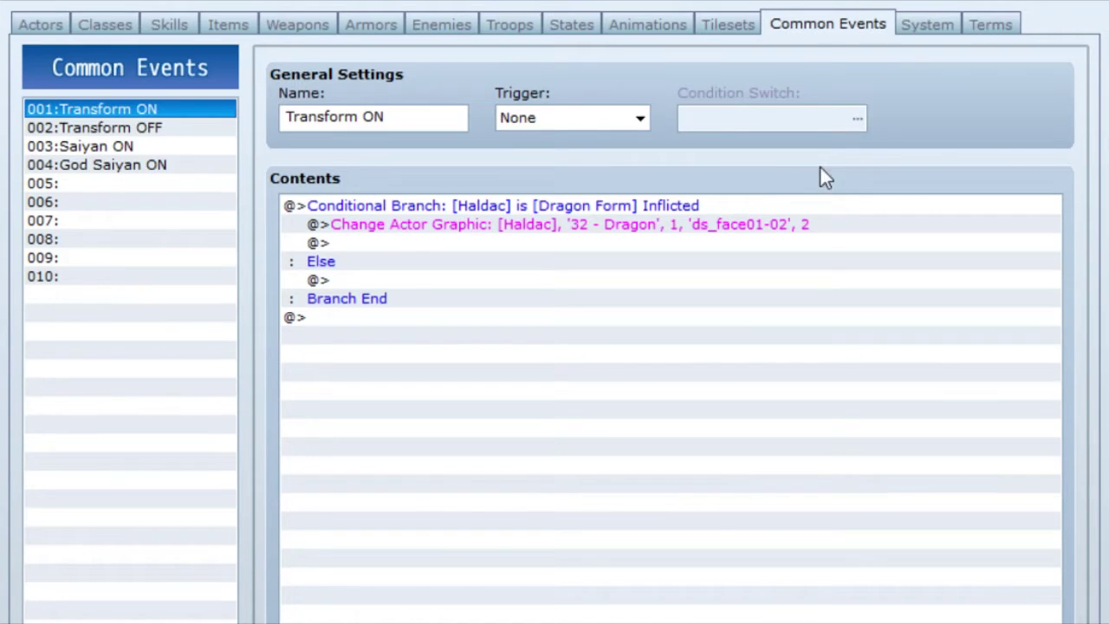
click(565, 23)
click(170, 586)
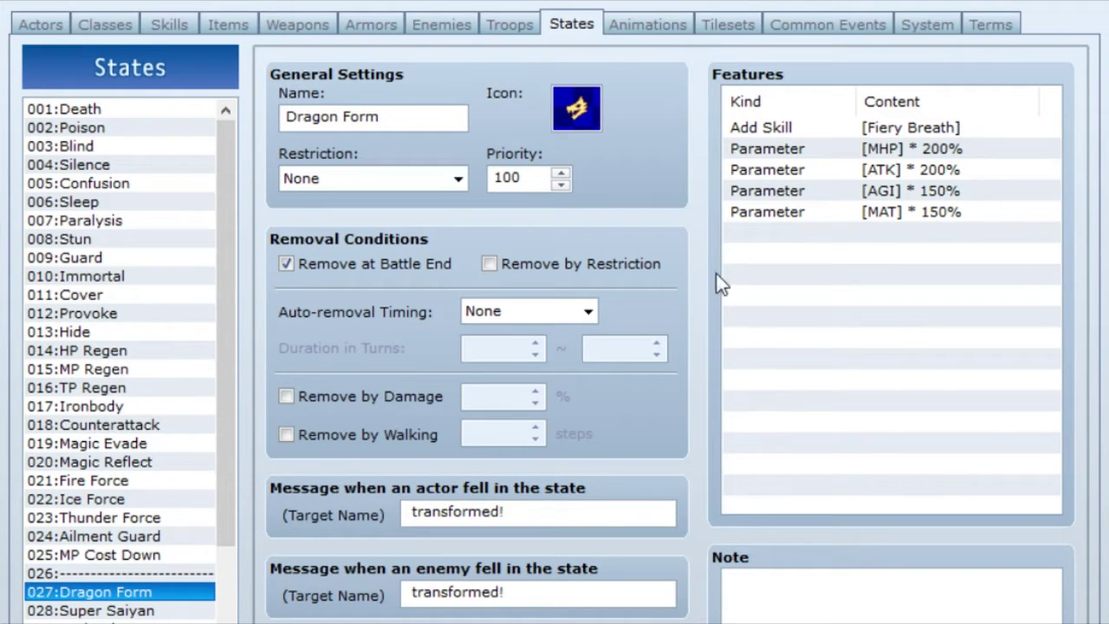
Examine the Transform ON and Transform OFF common events, including the Change State and Change Actor Graphic commands that revert Haldac.
click(819, 26)
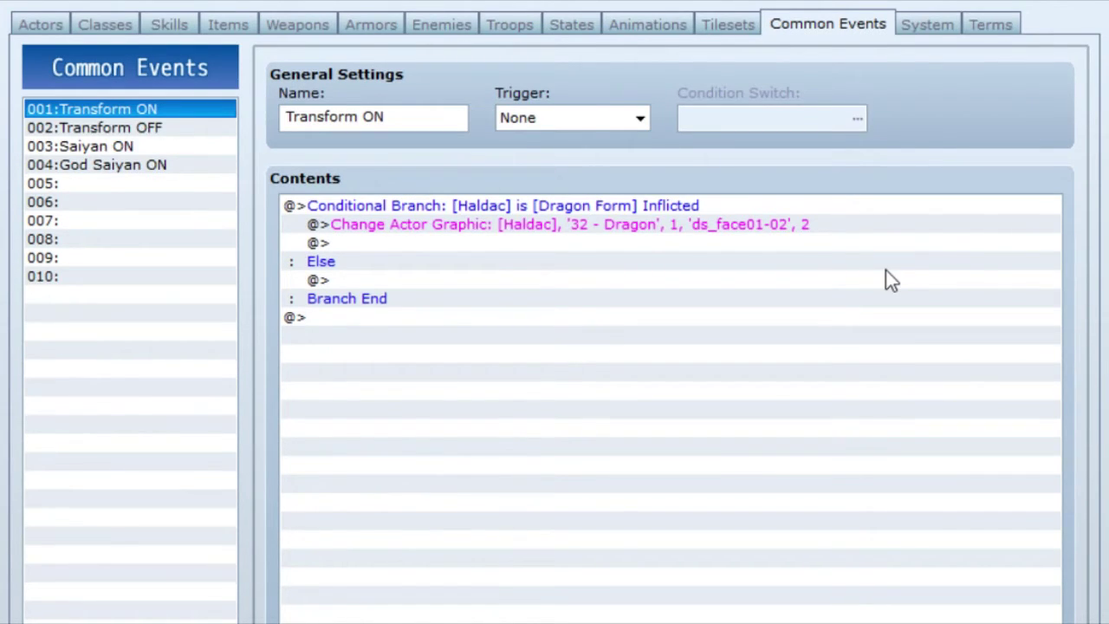
click(229, 130)
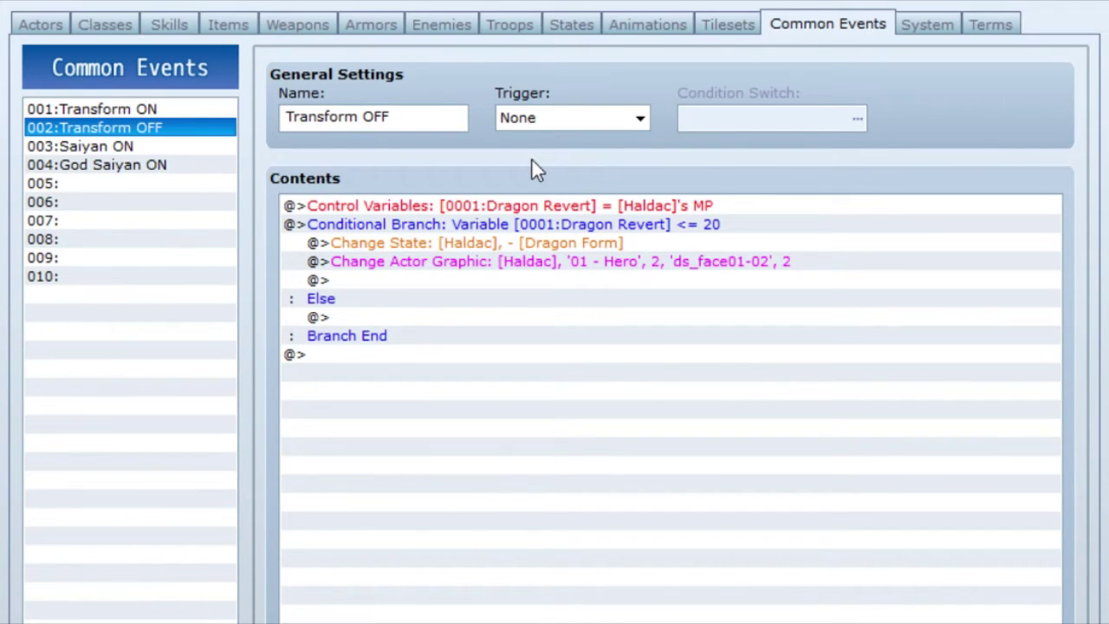
click(516, 243)
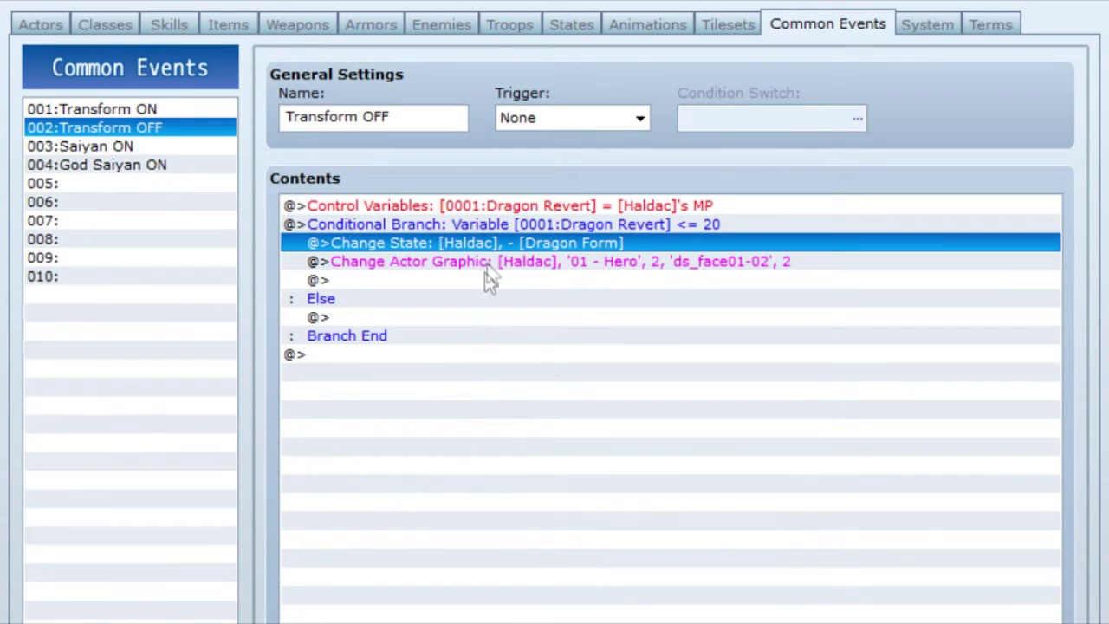
click(490, 263)
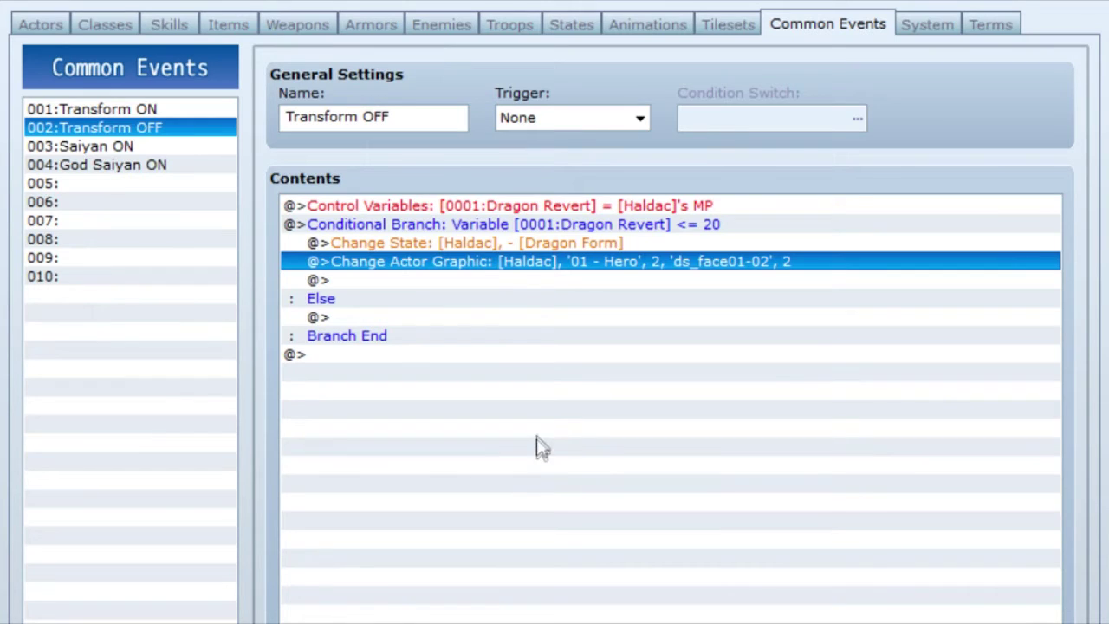
Examine the Dragon Form skill's effects and the graphic change in its linked Transform ON common event.
click(174, 24)
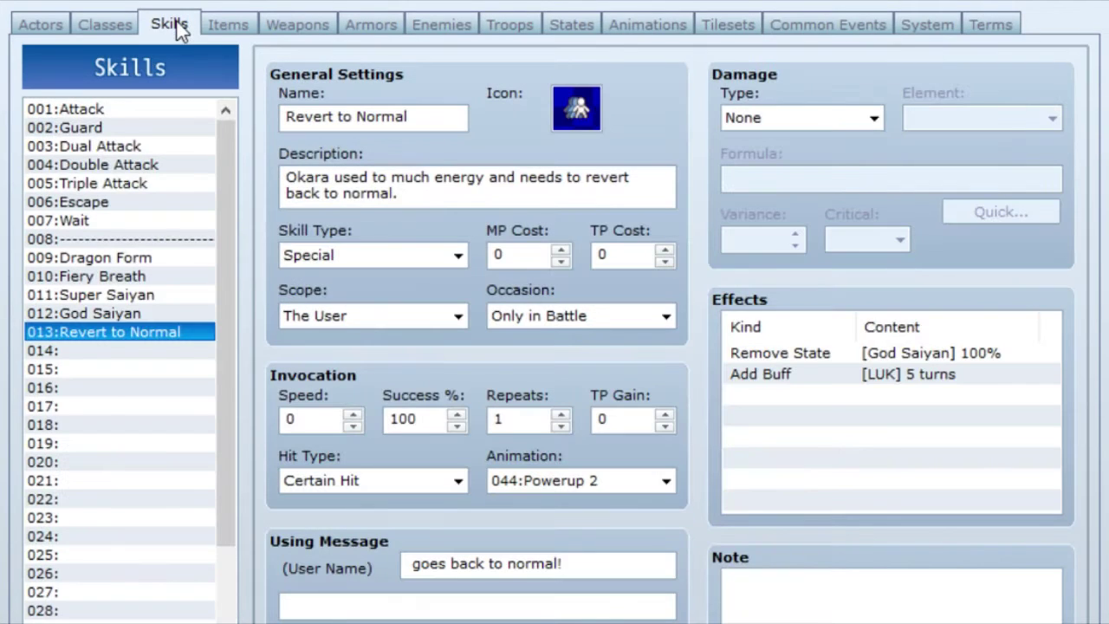
click(169, 257)
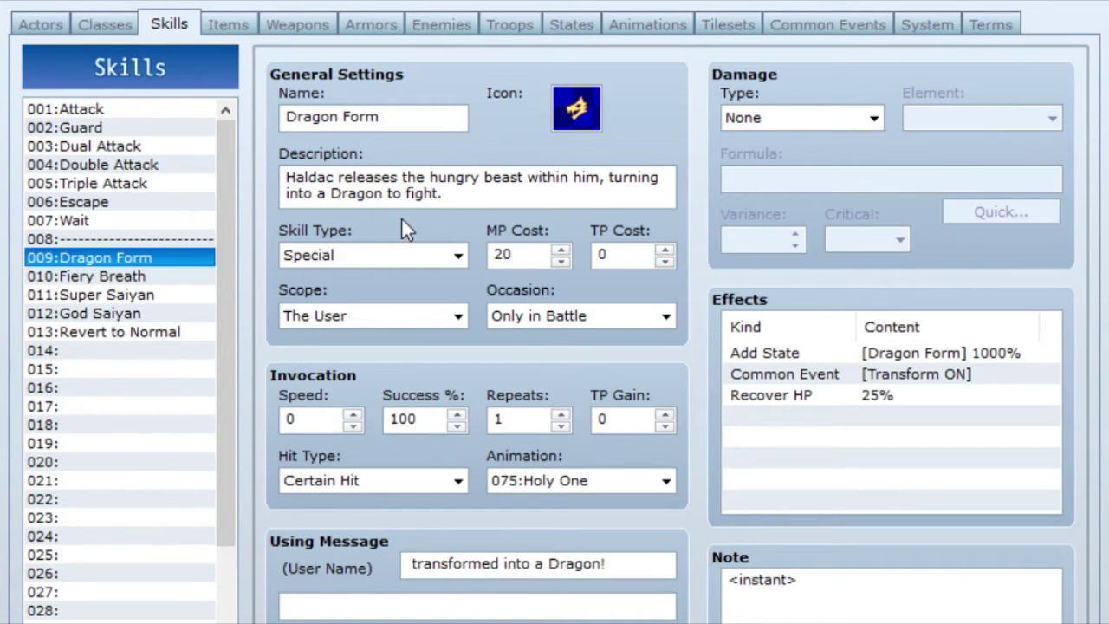
click(941, 378)
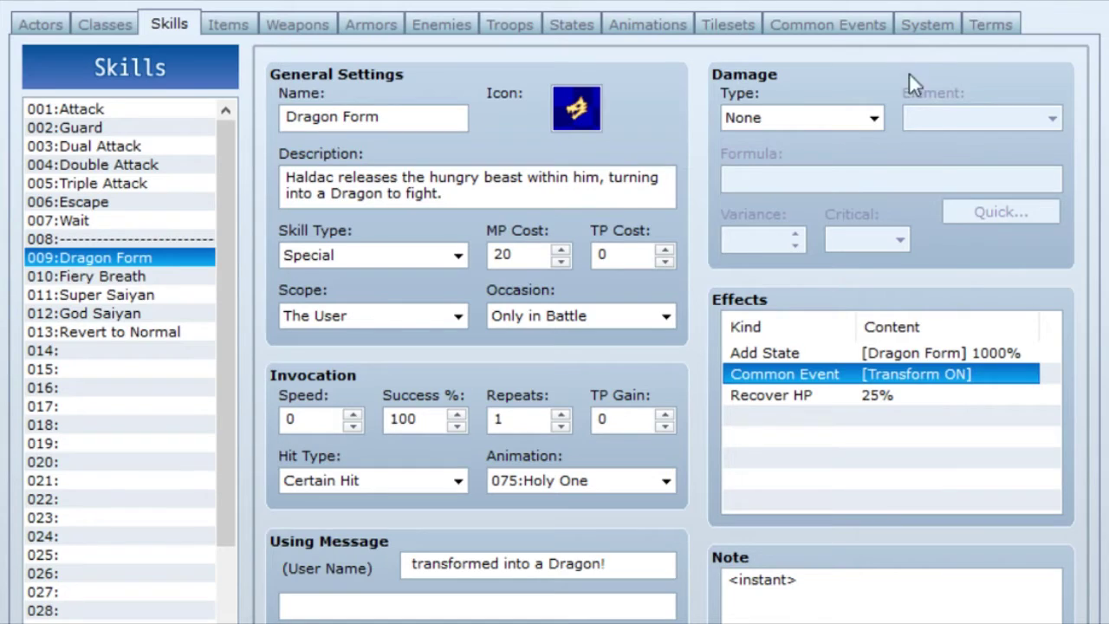
click(882, 22)
click(211, 112)
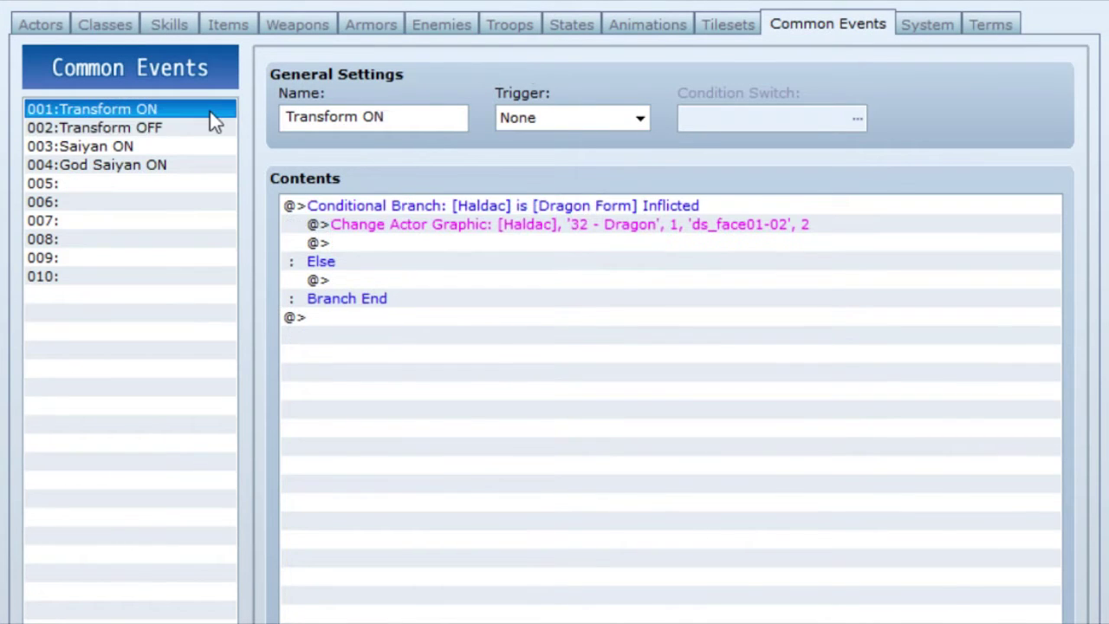
click(542, 231)
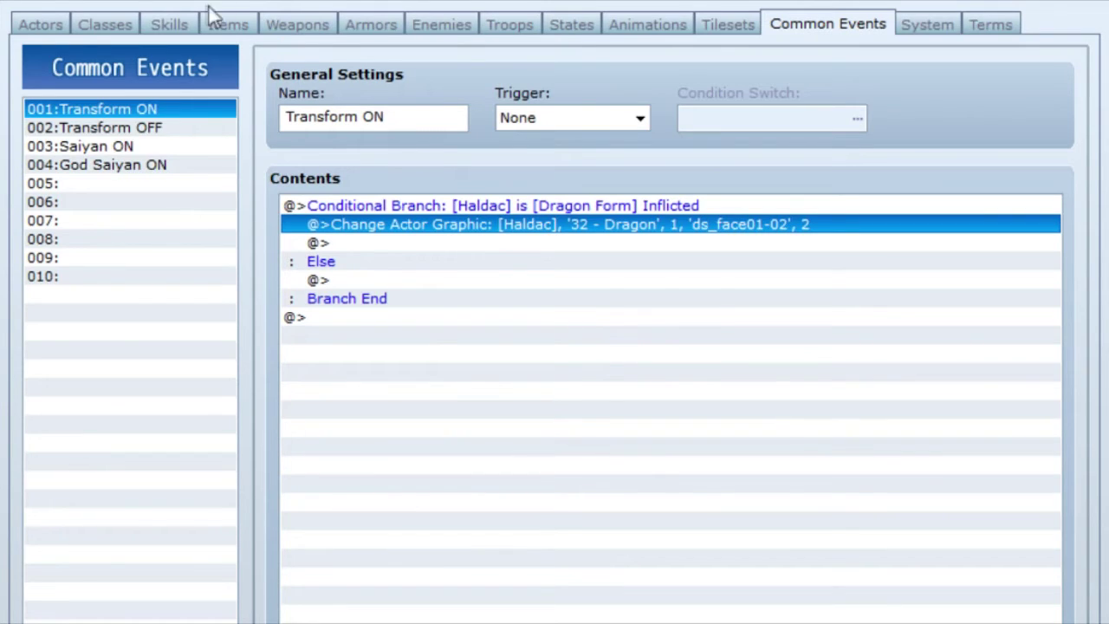
Examine the Fiery Breath skill and the state and graphic changes in its linked Transform OFF common event.
click(165, 25)
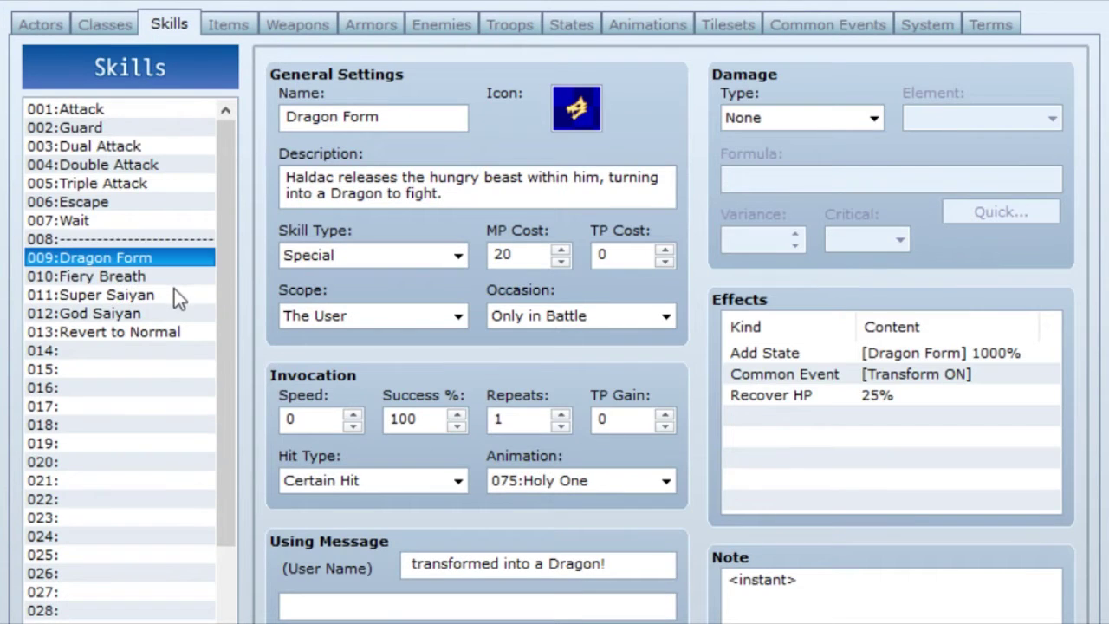
click(175, 277)
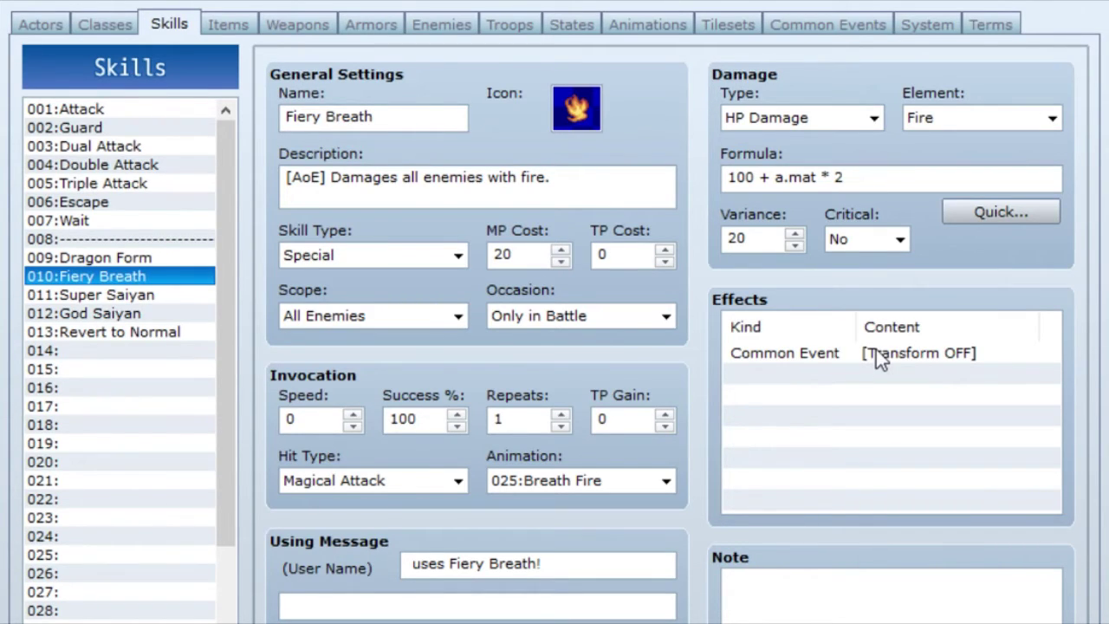
click(781, 31)
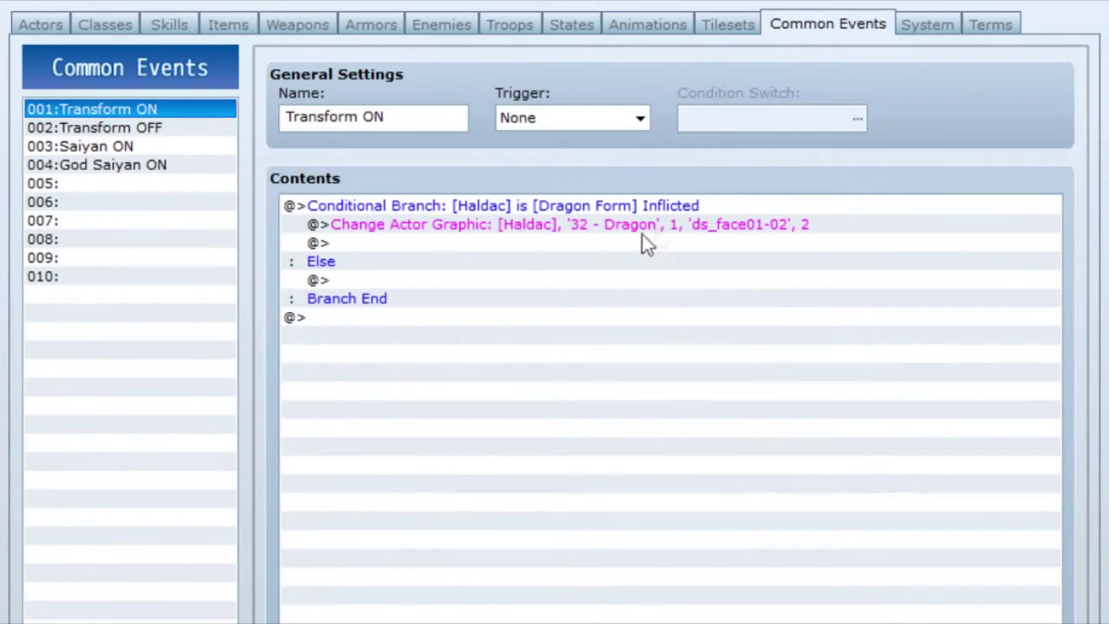
click(223, 128)
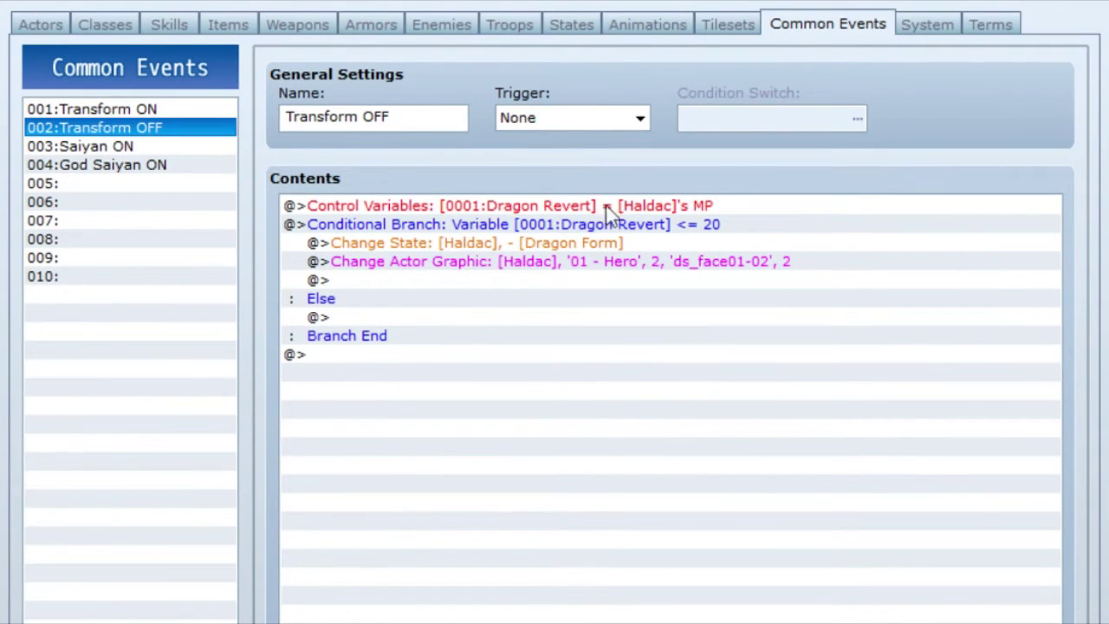
click(702, 245)
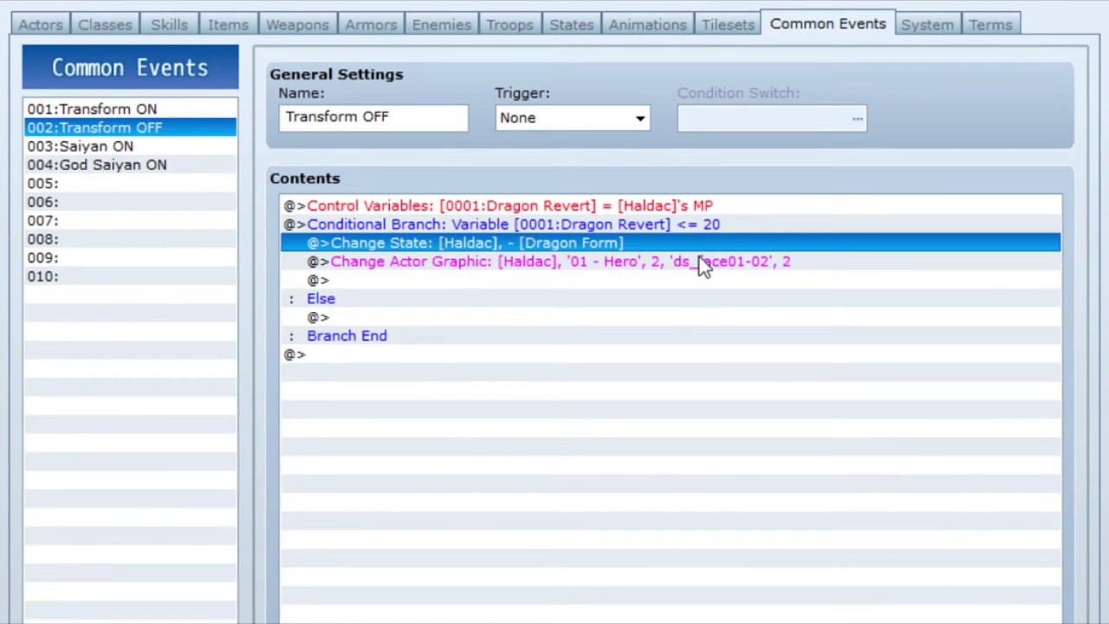
click(700, 260)
Examine the Super Saiyan skill's settings and effects, and the features of the Super Saiyan and God Saiyan states.
click(43, 23)
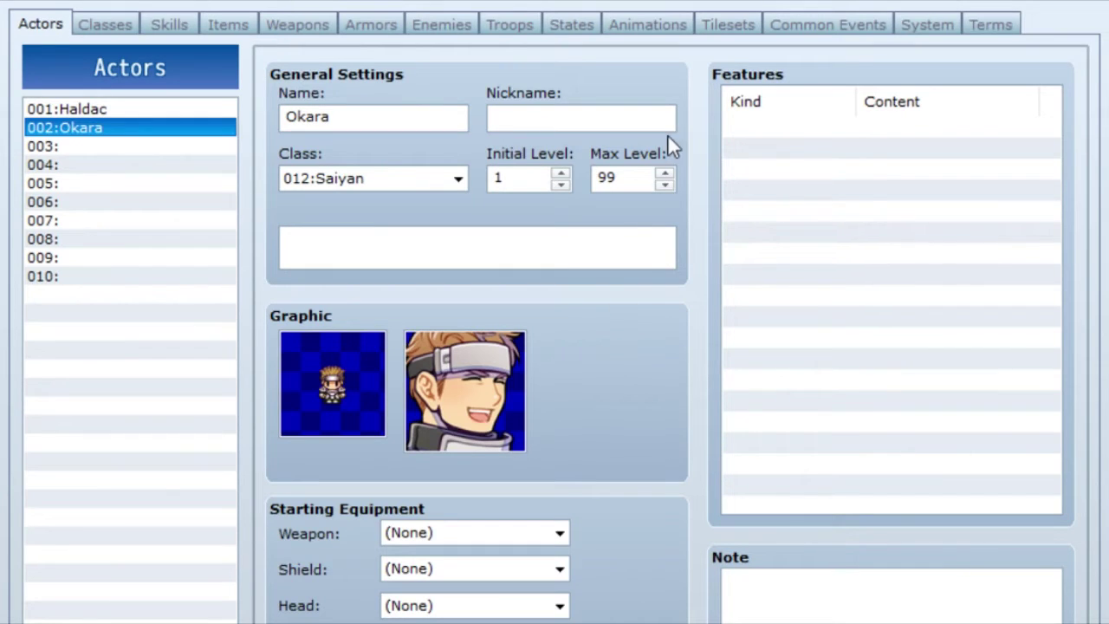
click(165, 24)
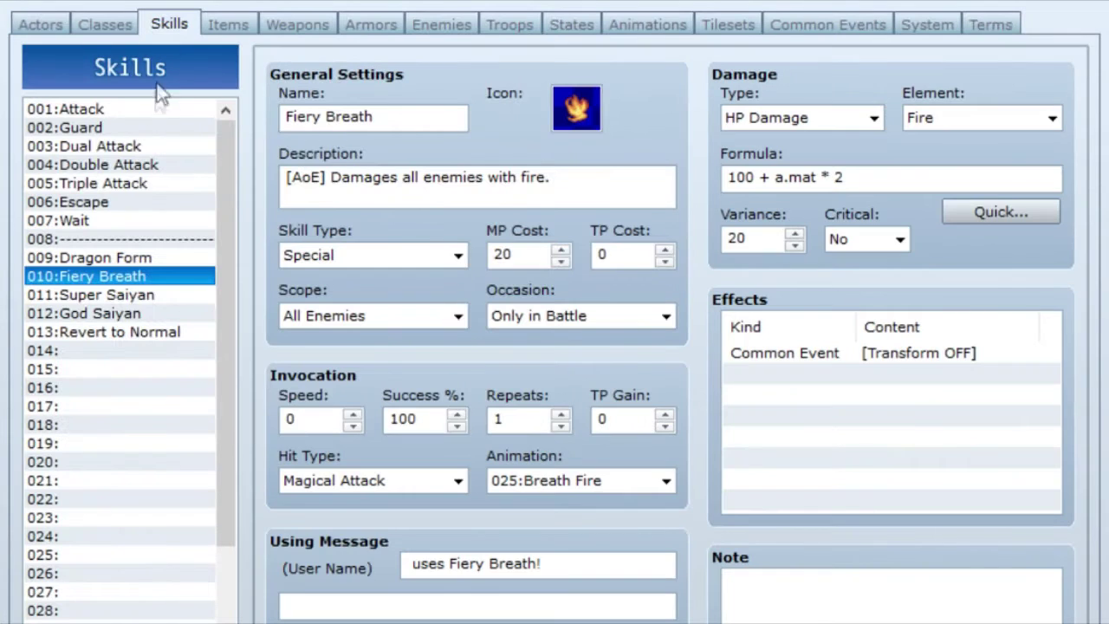
click(137, 300)
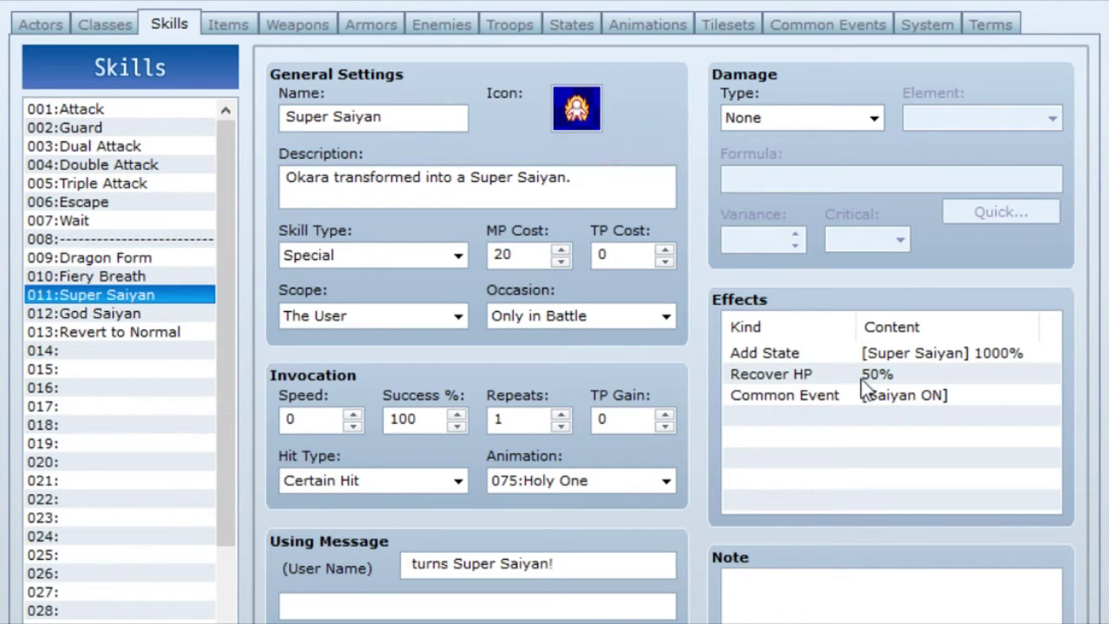
click(572, 24)
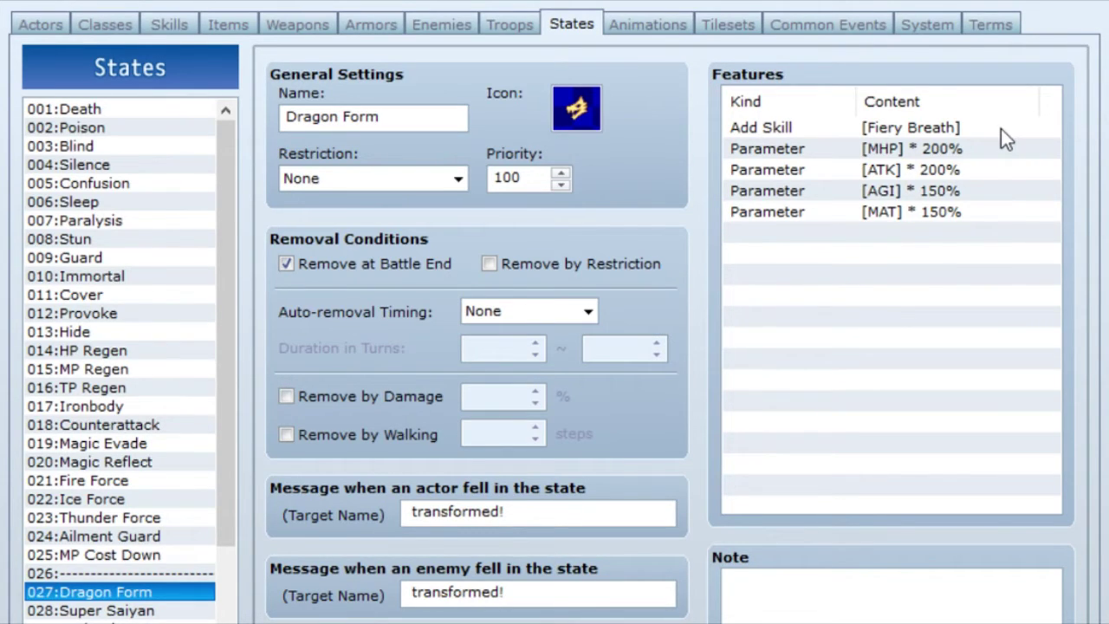
click(190, 611)
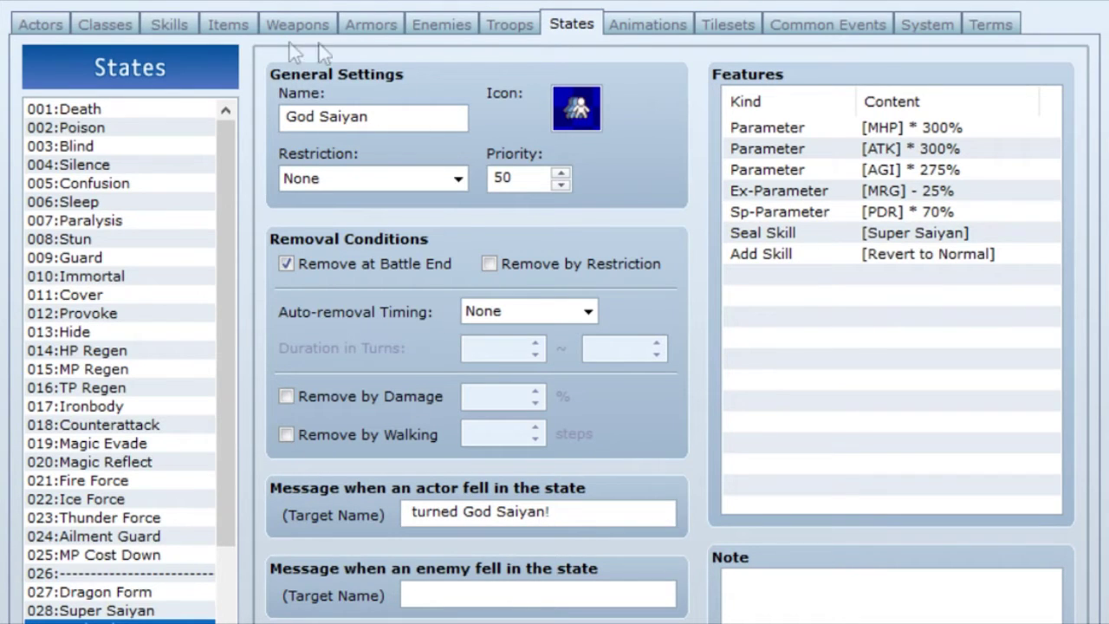
Examine the God Saiyan and Revert to Normal skills together with the God Saiyan state's MRG feature.
click(169, 24)
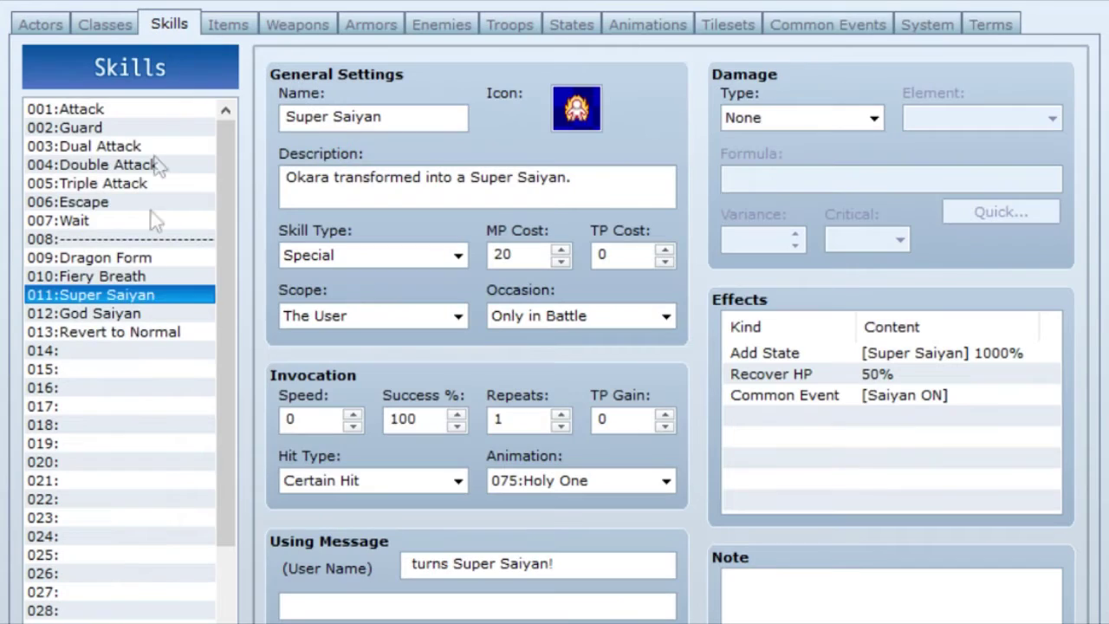
click(146, 315)
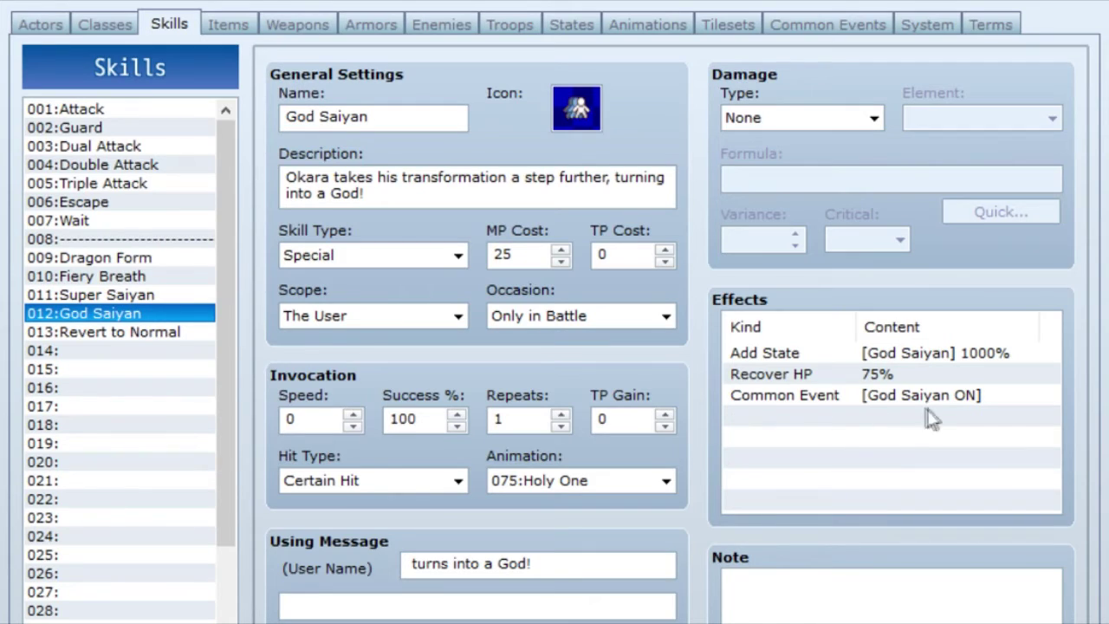
click(192, 332)
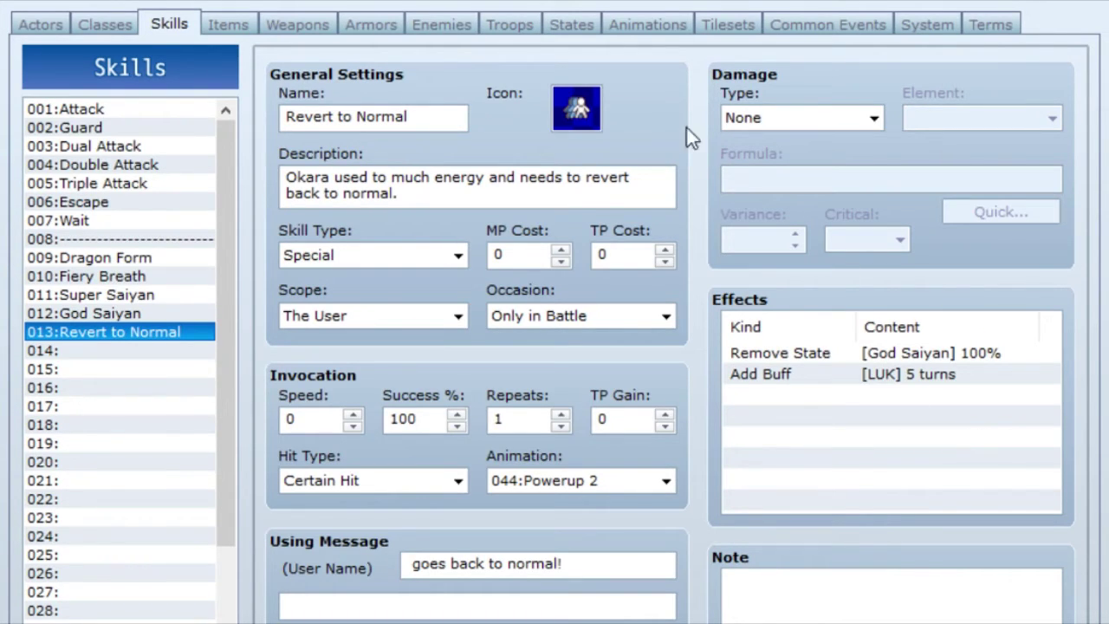
click(576, 25)
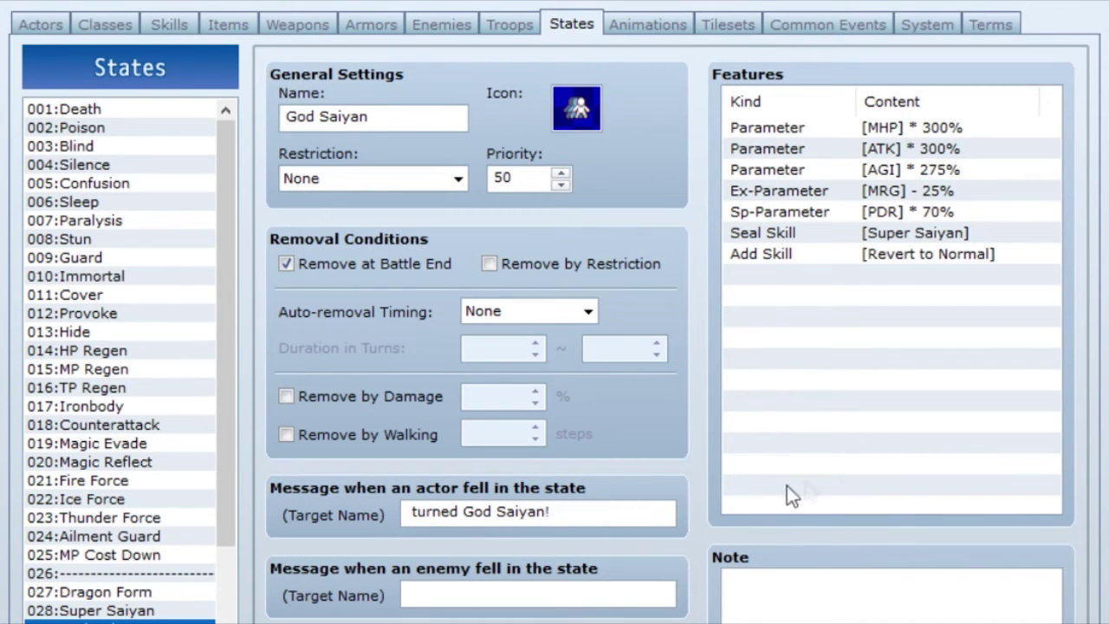
click(972, 195)
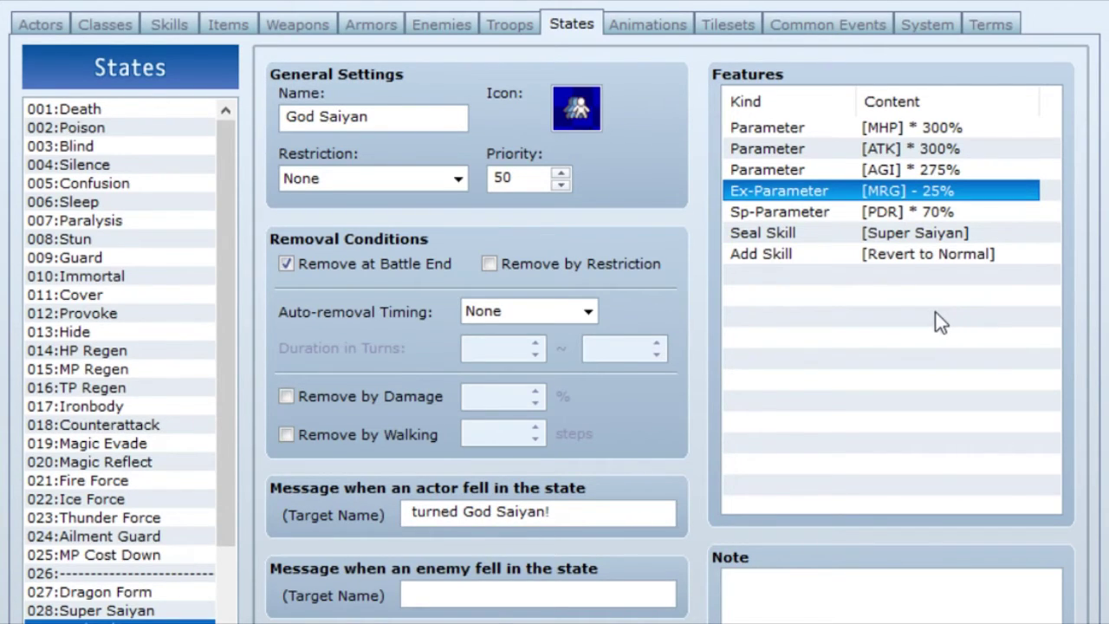
click(173, 25)
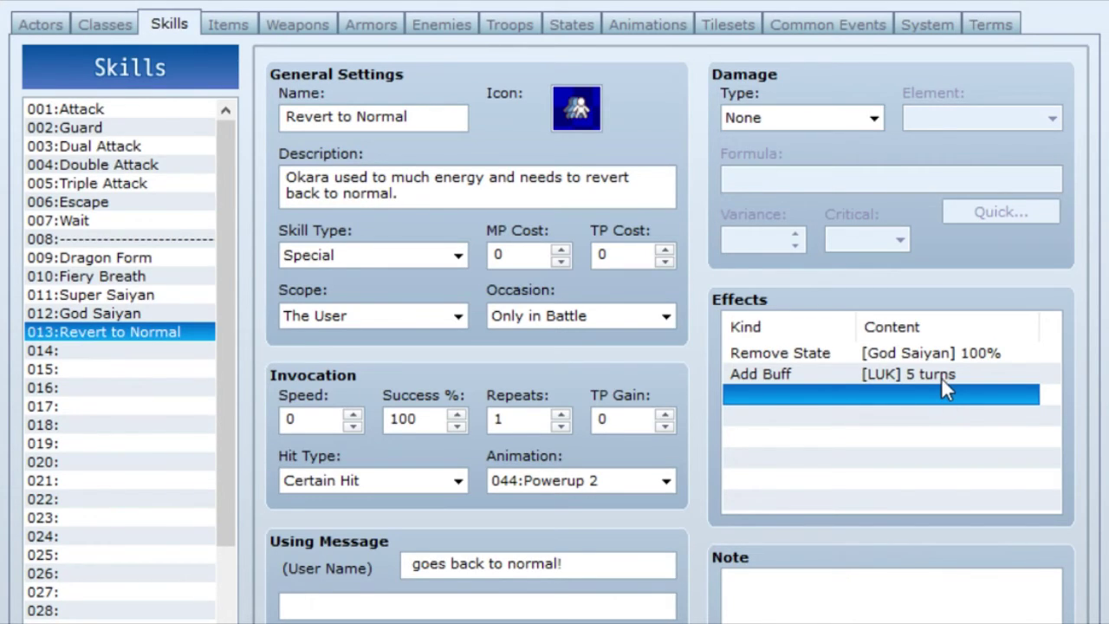
Compare the Saiyan ON and God Saiyan ON common events, checking their conditional branches, graphic changes and state changes for Okara.
click(871, 24)
click(129, 167)
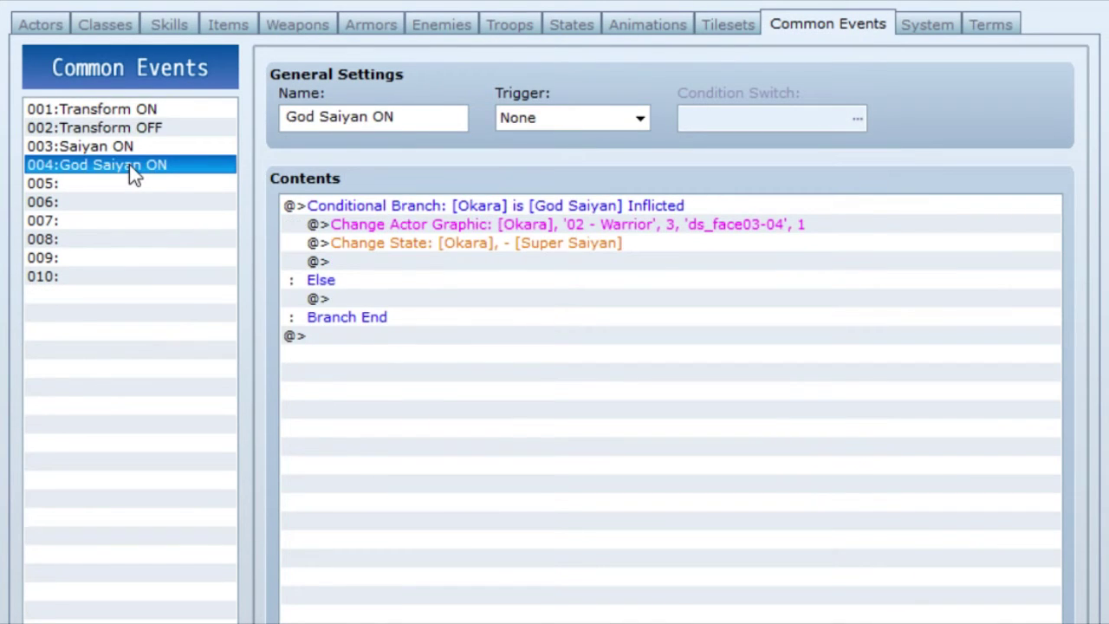
click(169, 146)
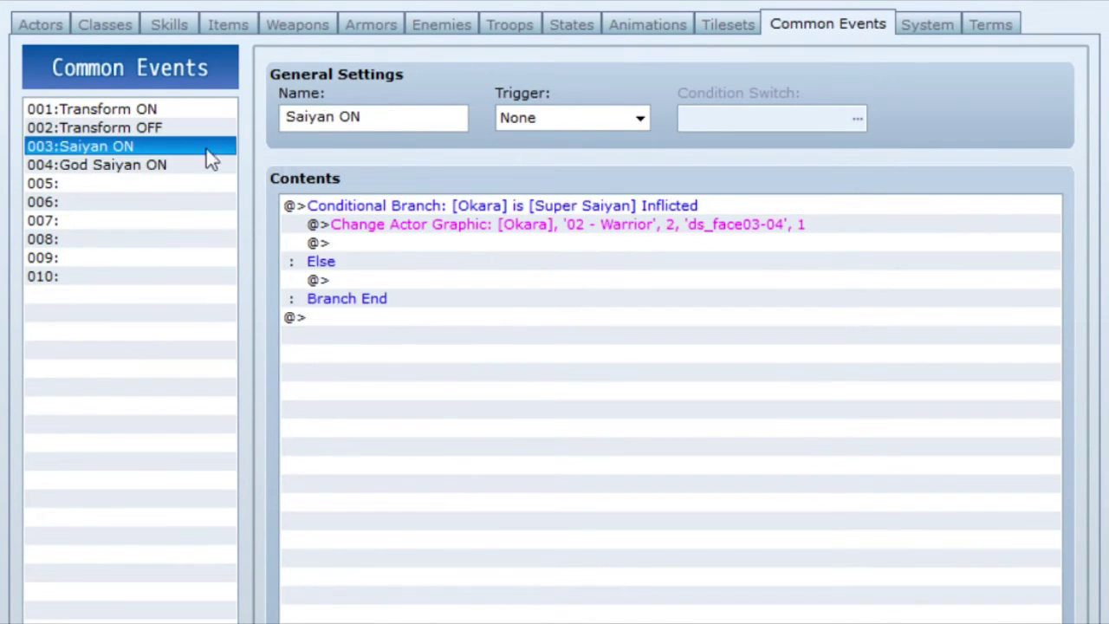
click(787, 205)
click(786, 241)
click(789, 228)
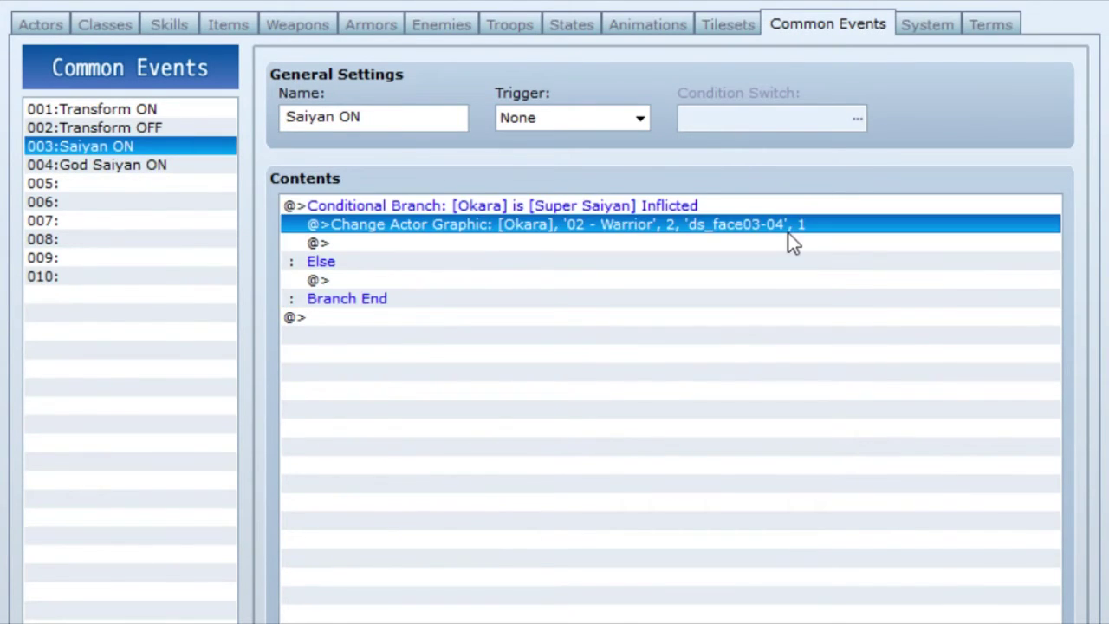
click(129, 165)
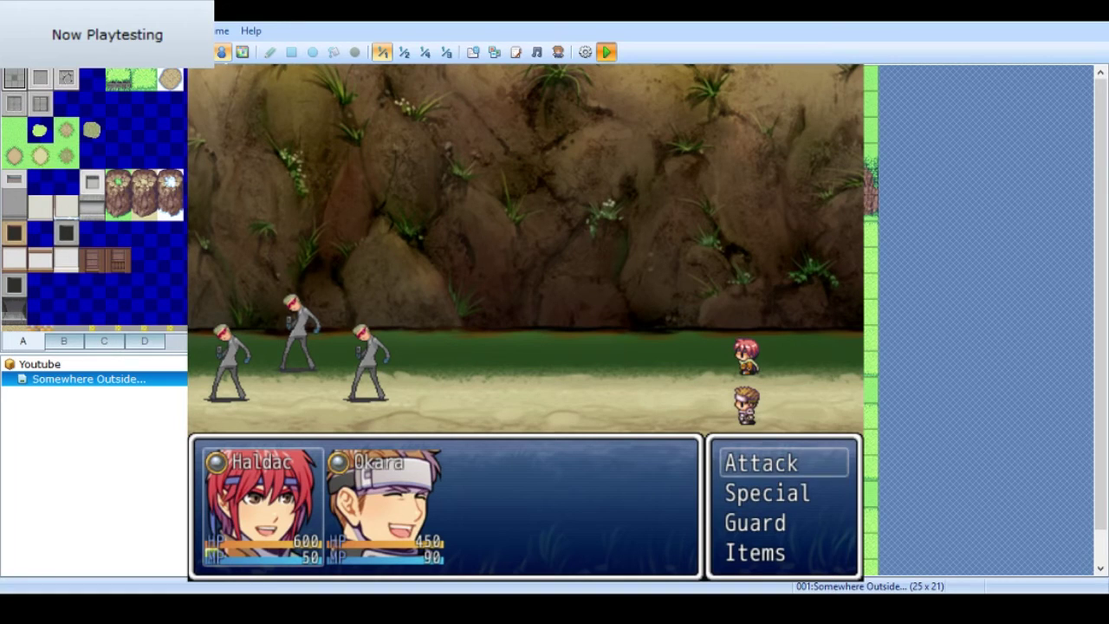
In the test battle, have Haldac use Dragon Form and Okara use Super Saiyan on himself.
key(Return)
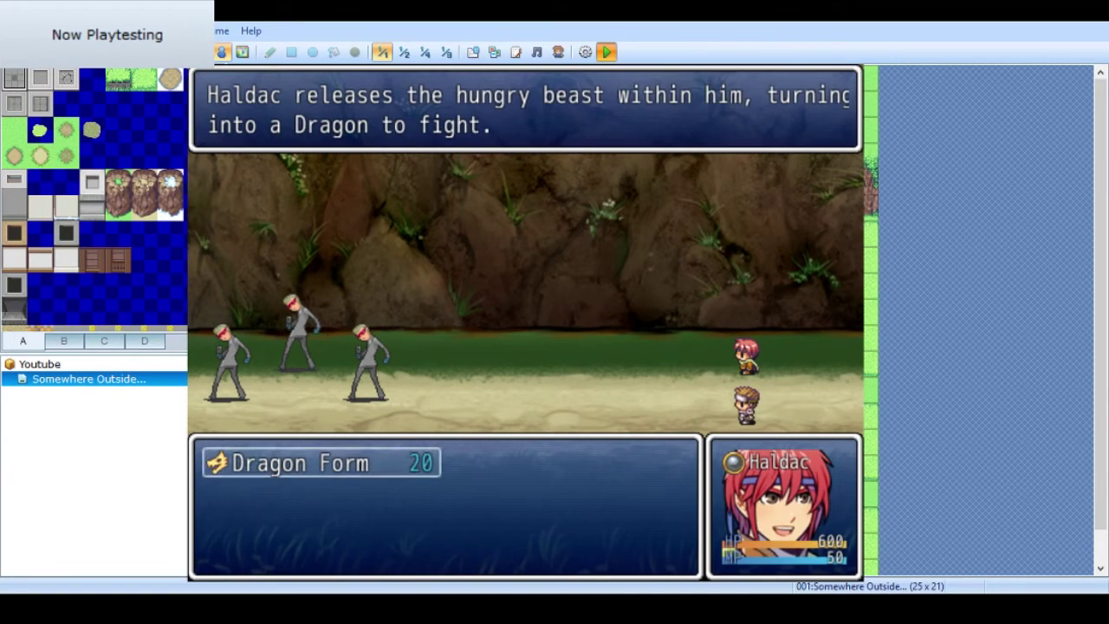
key(Return)
key(Return)
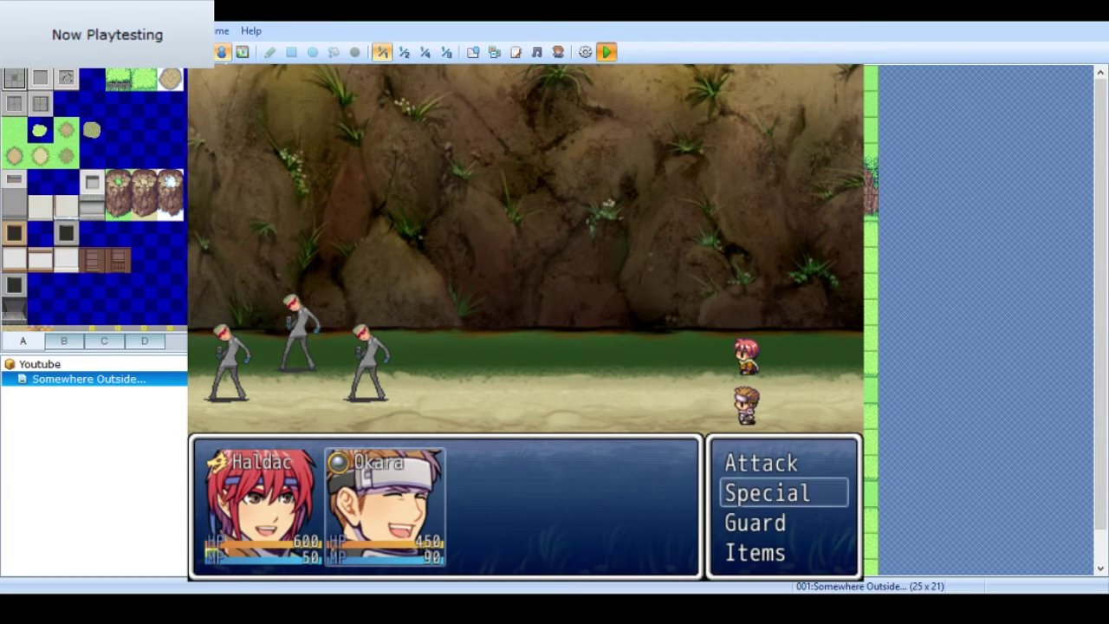
key(Return)
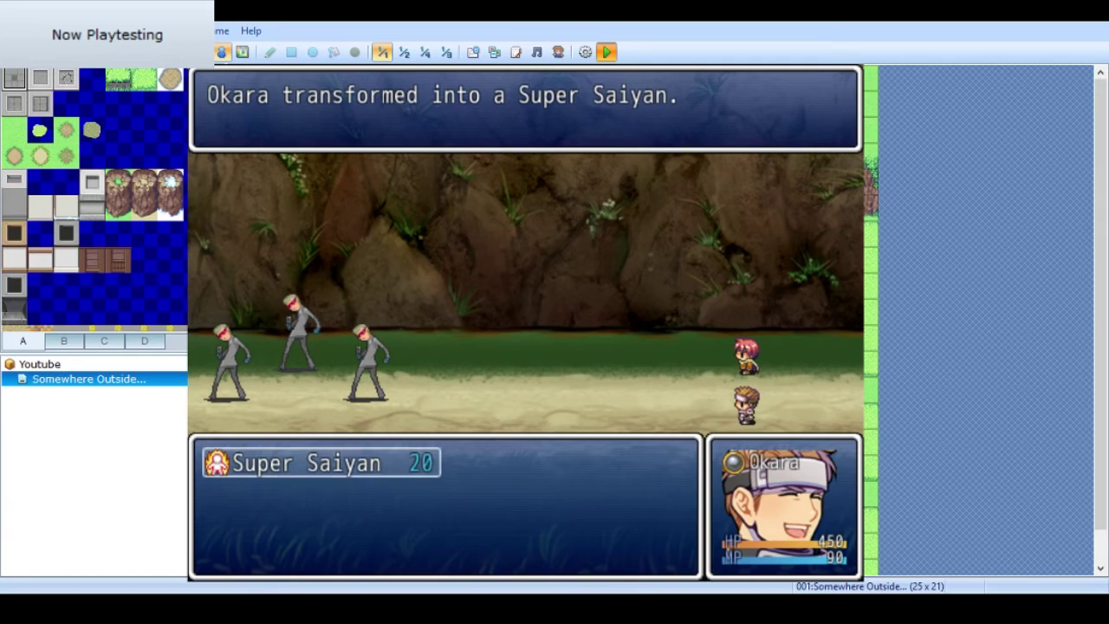
key(Return)
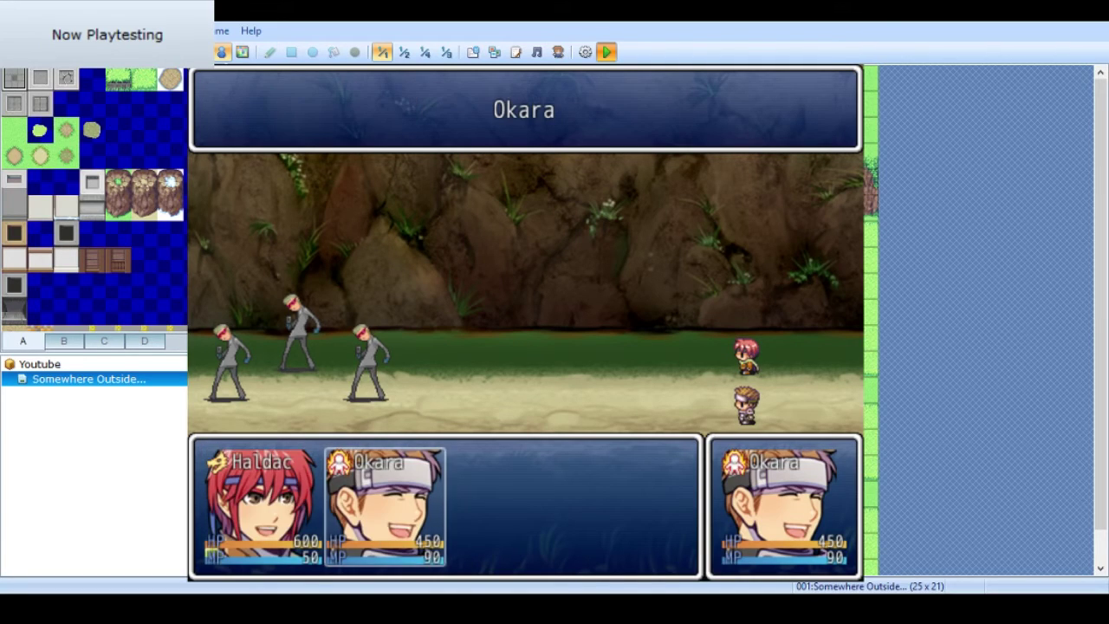
key(Return)
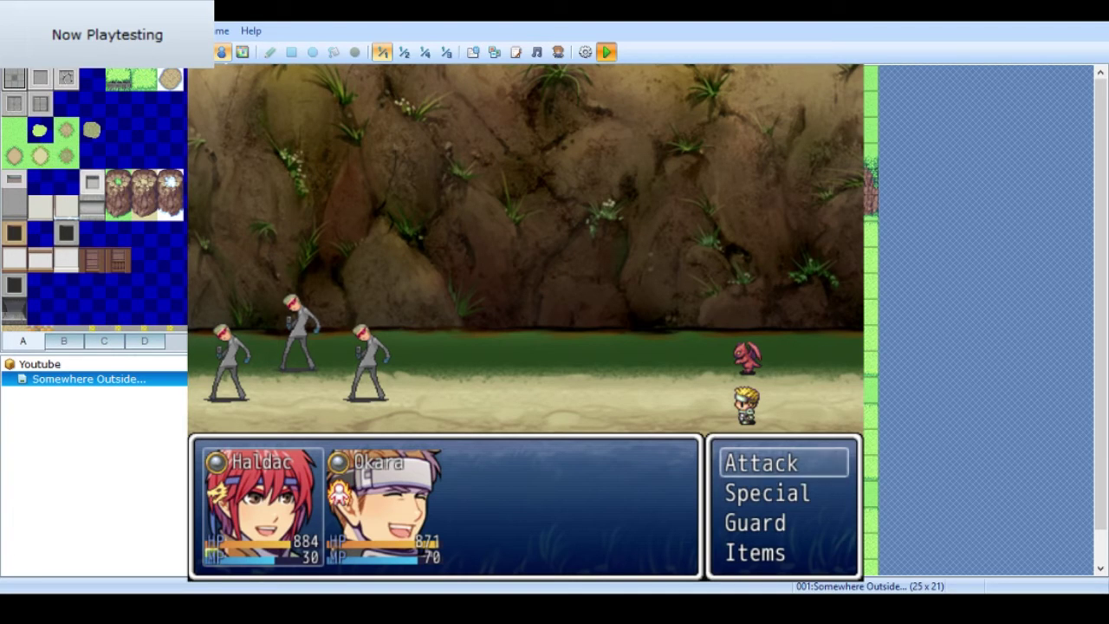
Have the dragon-form Haldac use Fiery Breath on all enemies and Okara use God Saiyan on himself.
key(Return)
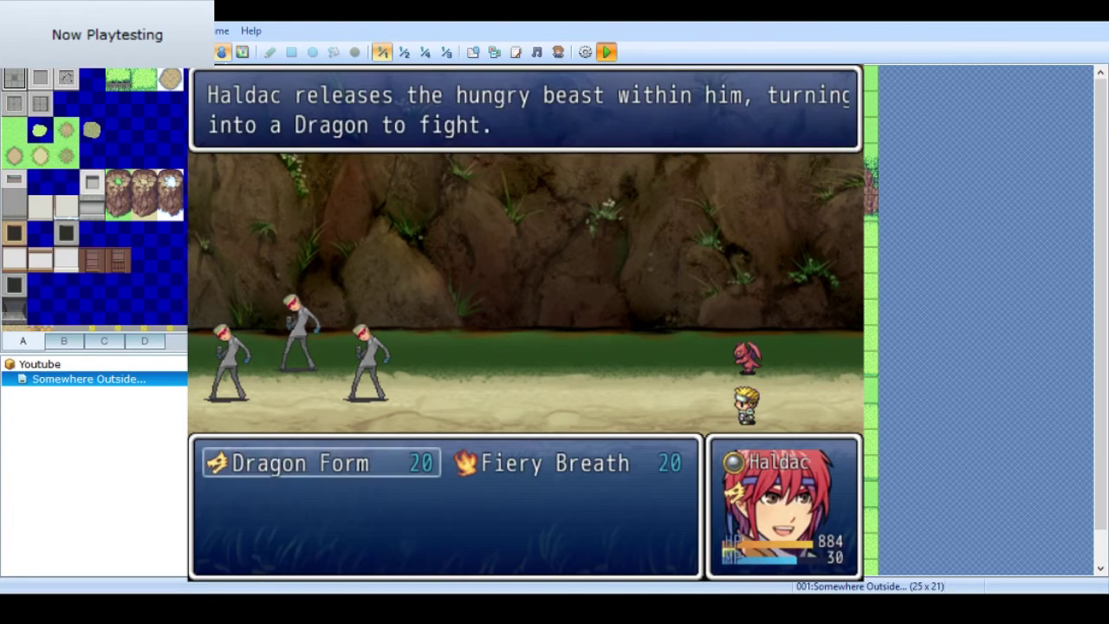
key(Right)
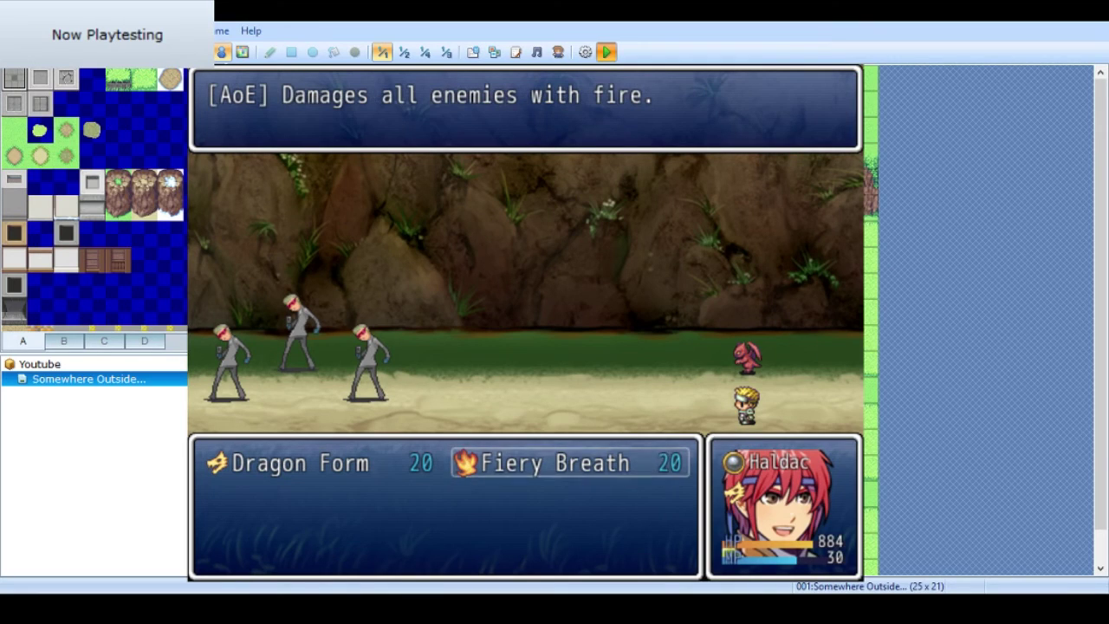
key(Return)
key(Return)
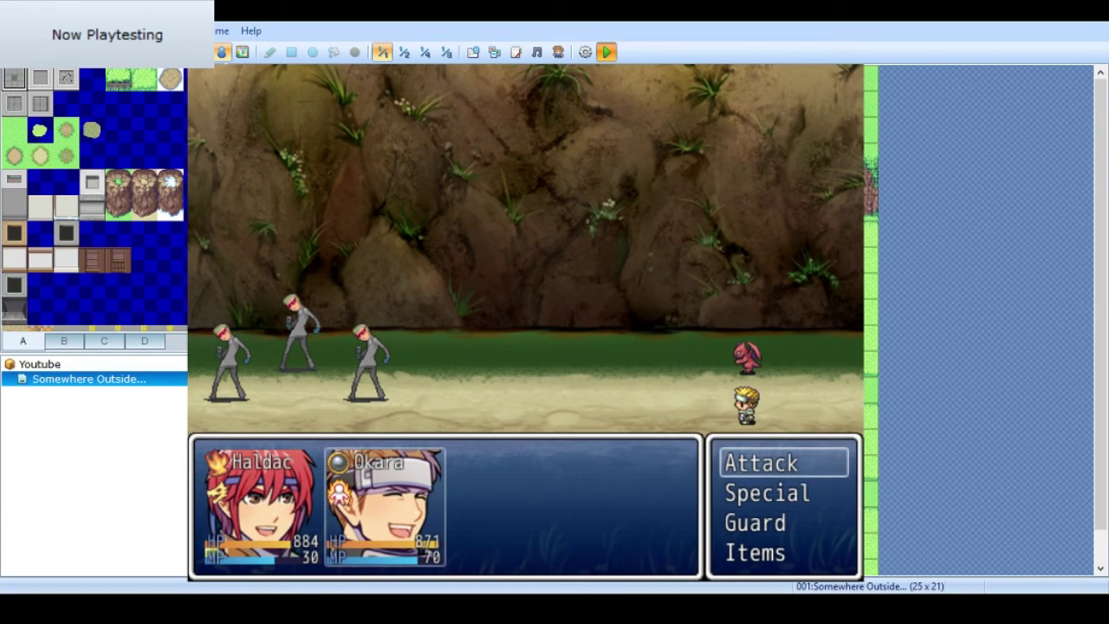
key(Down)
key(Return)
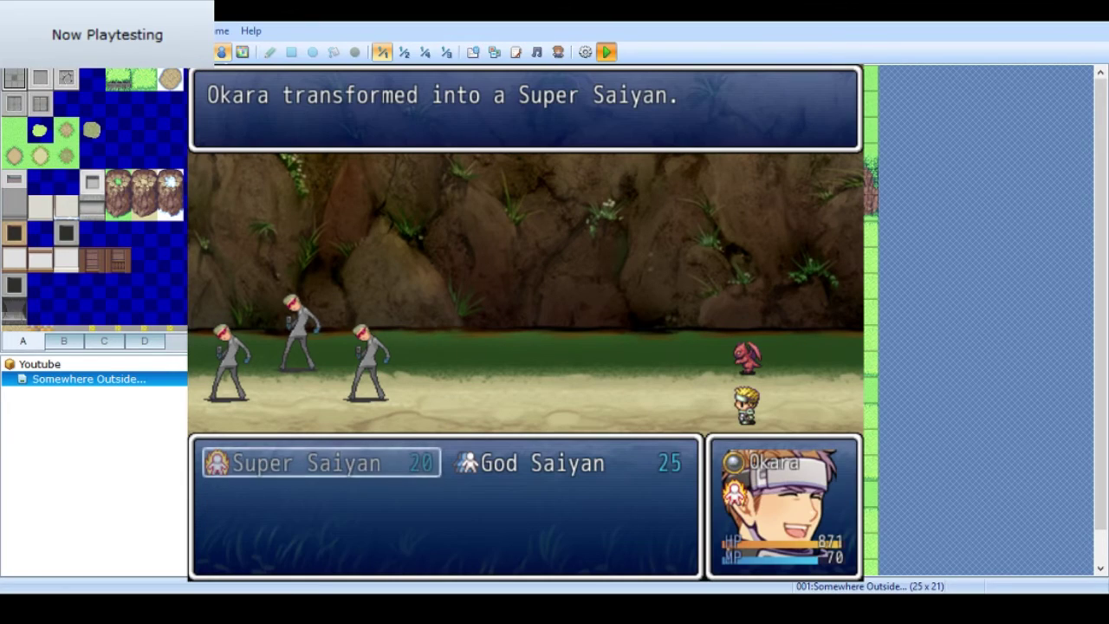
key(Right)
key(Return)
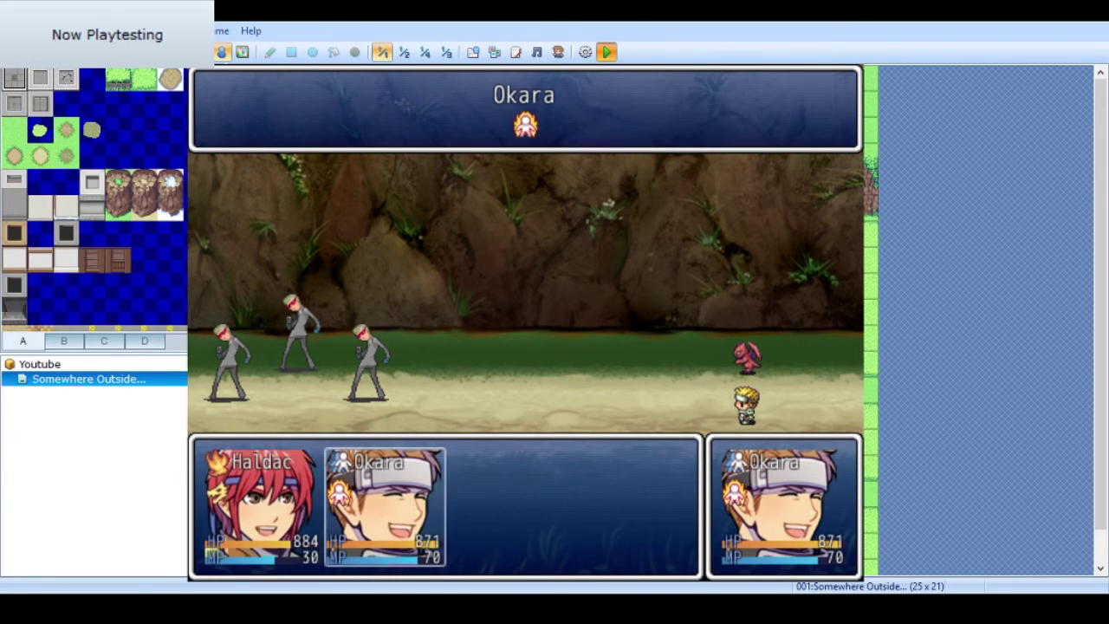
key(Return)
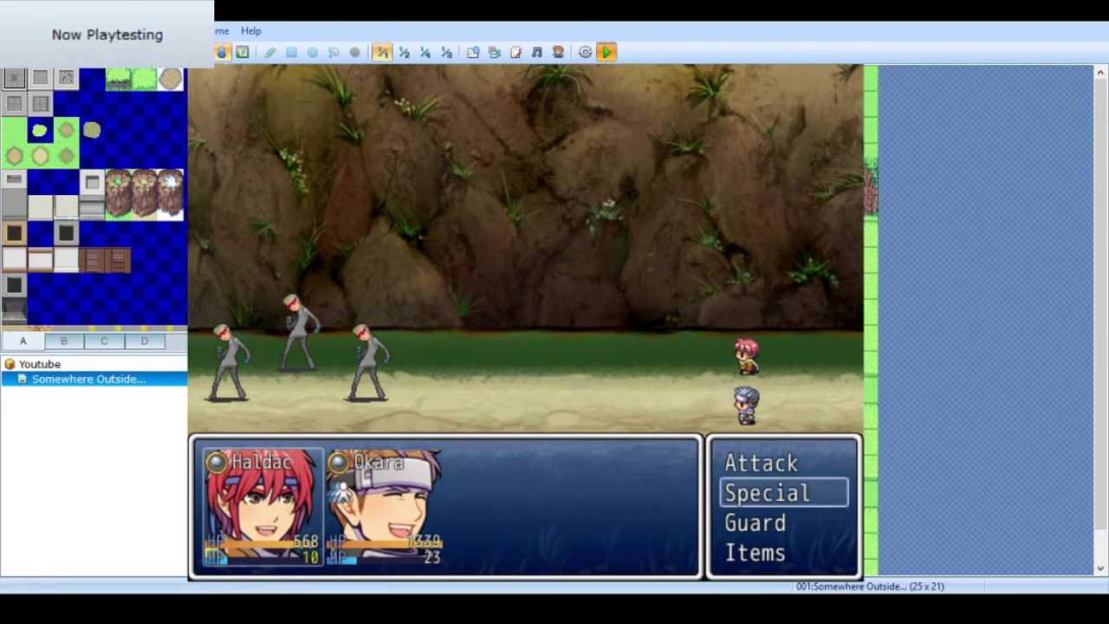
Spend a battle turn on basic attacks against the agents.
key(Return)
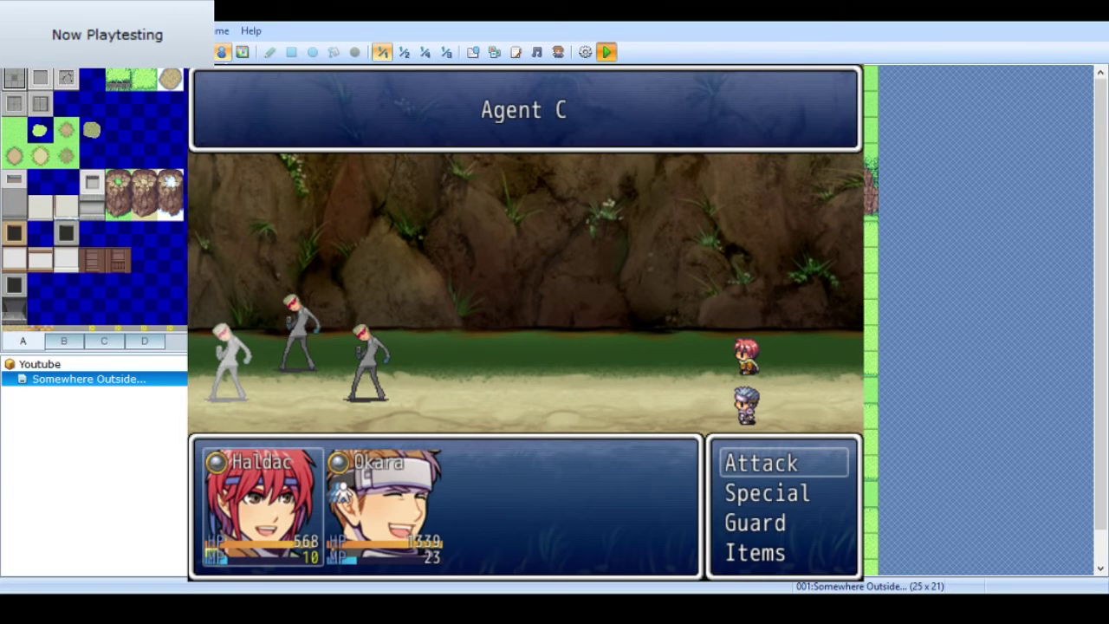
key(Escape)
key(Return)
key(Up)
key(Return)
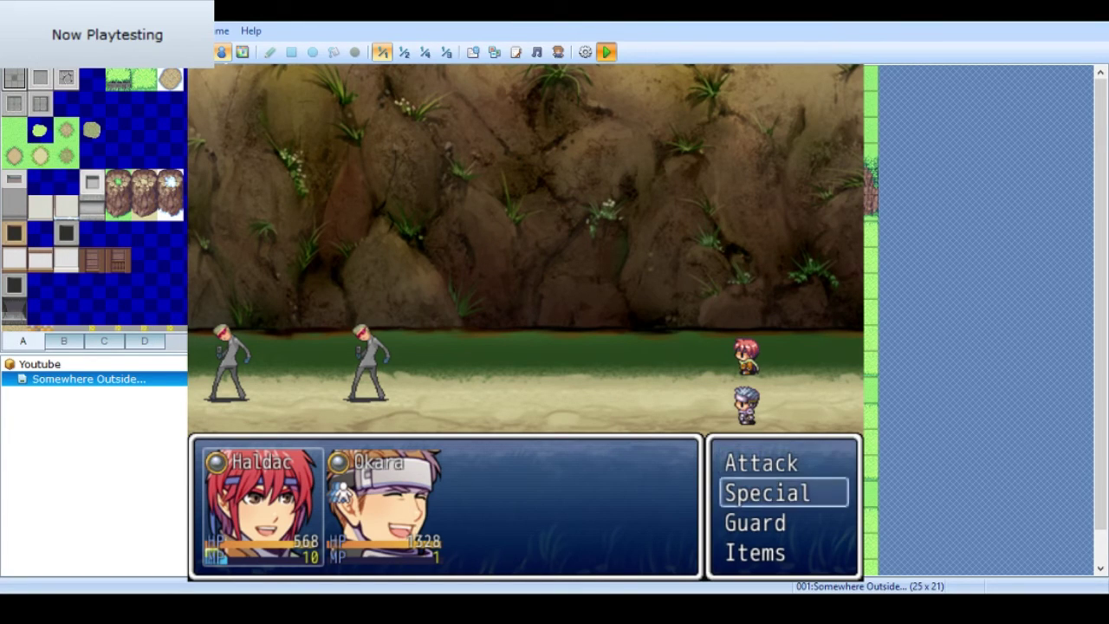
Choose a non-special action for Haldac, have Okara use Revert to Normal, and end the playtest after the turn.
key(Return)
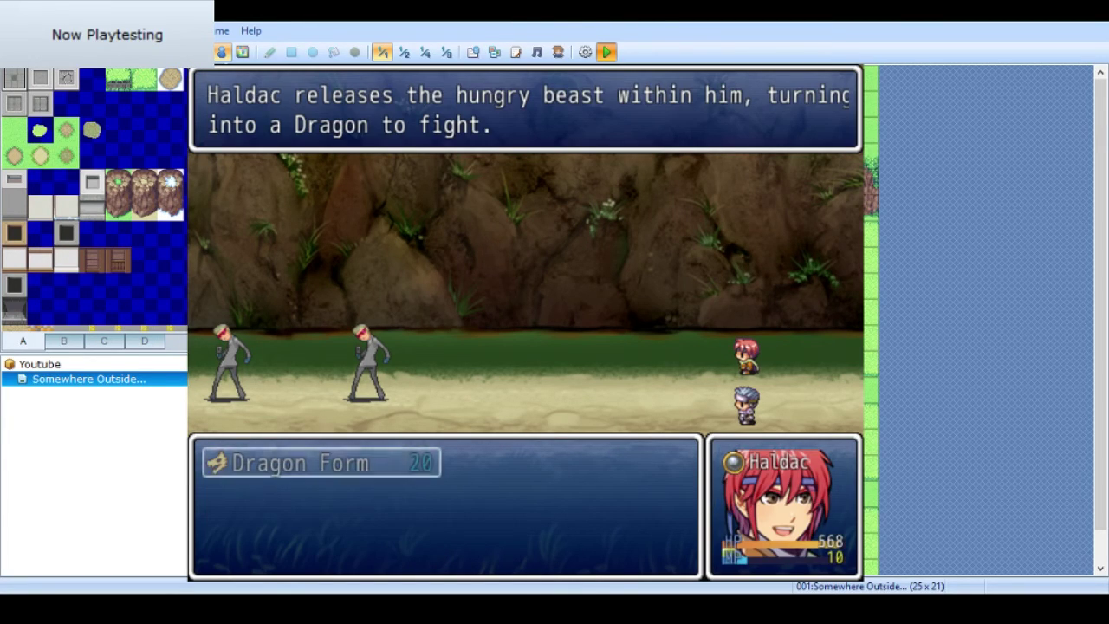
key(Escape)
key(Up)
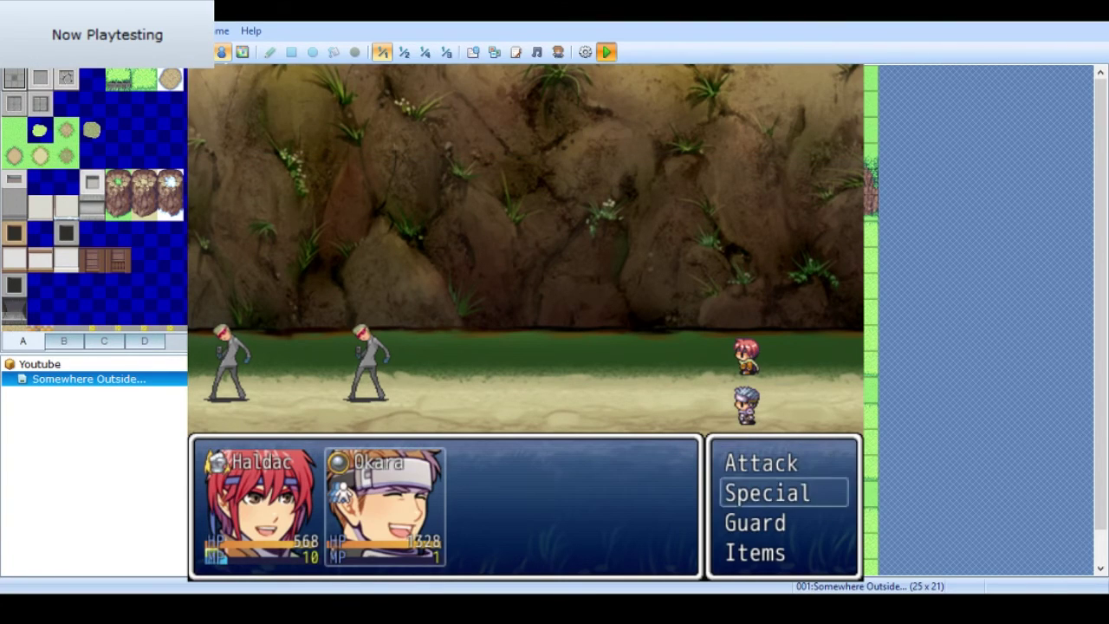
key(Return)
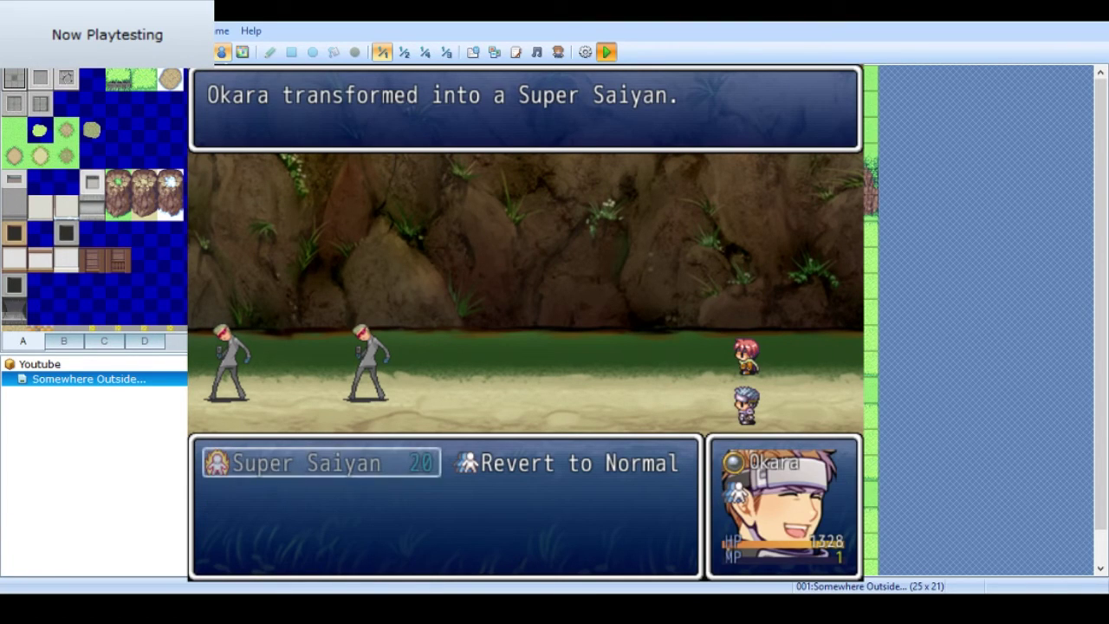
key(Right)
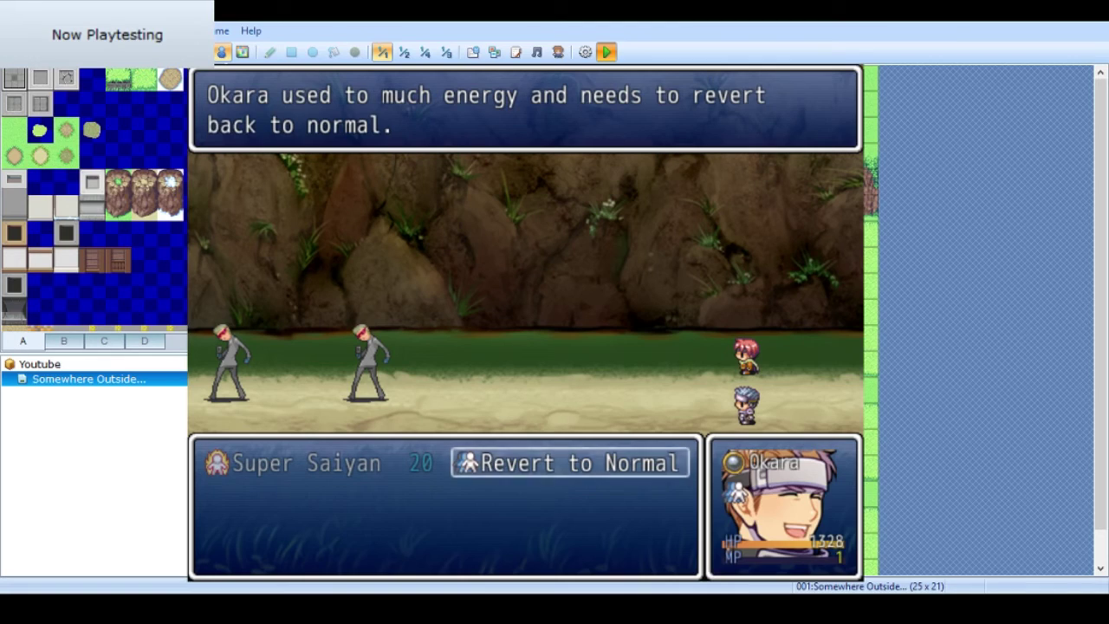
key(Return)
key(Return)
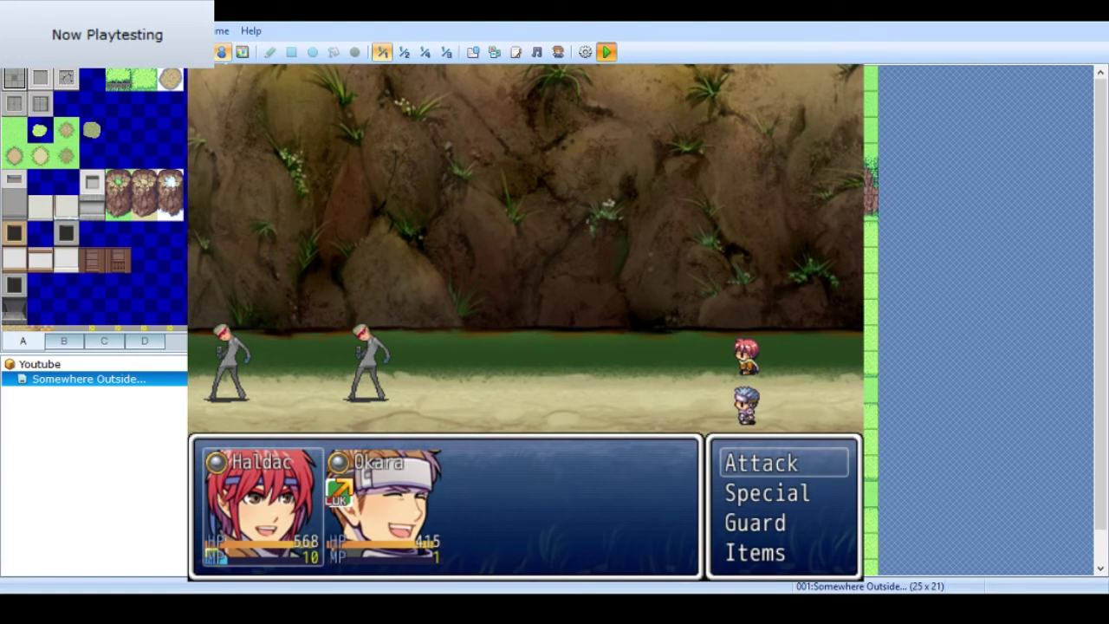
key(alt+F4)
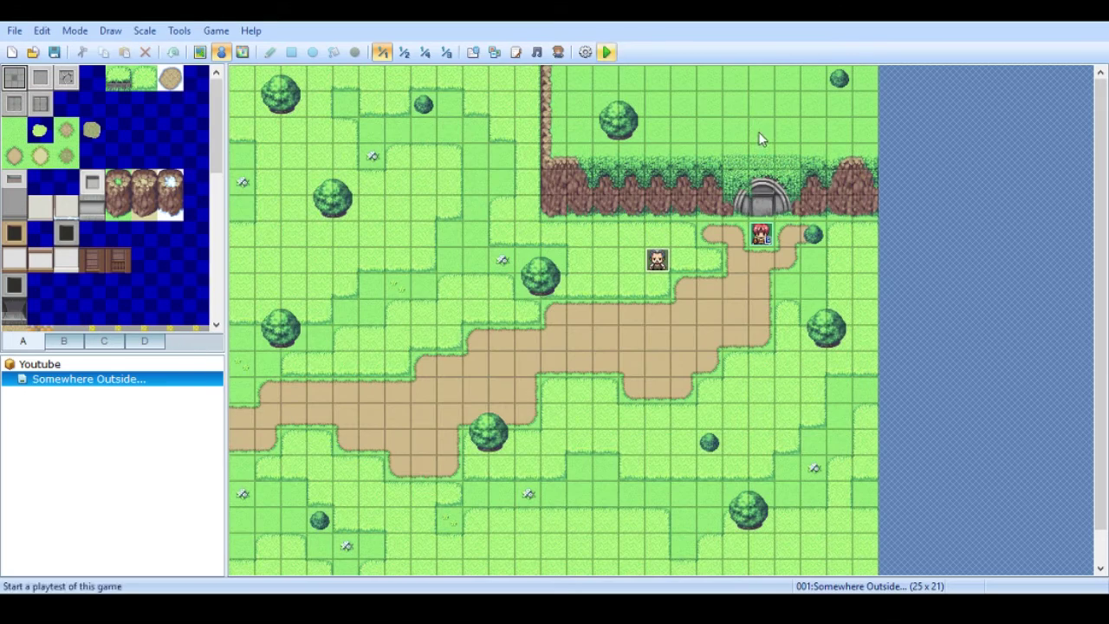
Examine the YAN. Battle Engine and Fomar's SideView scripts listed under Materials in the script editor.
click(515, 52)
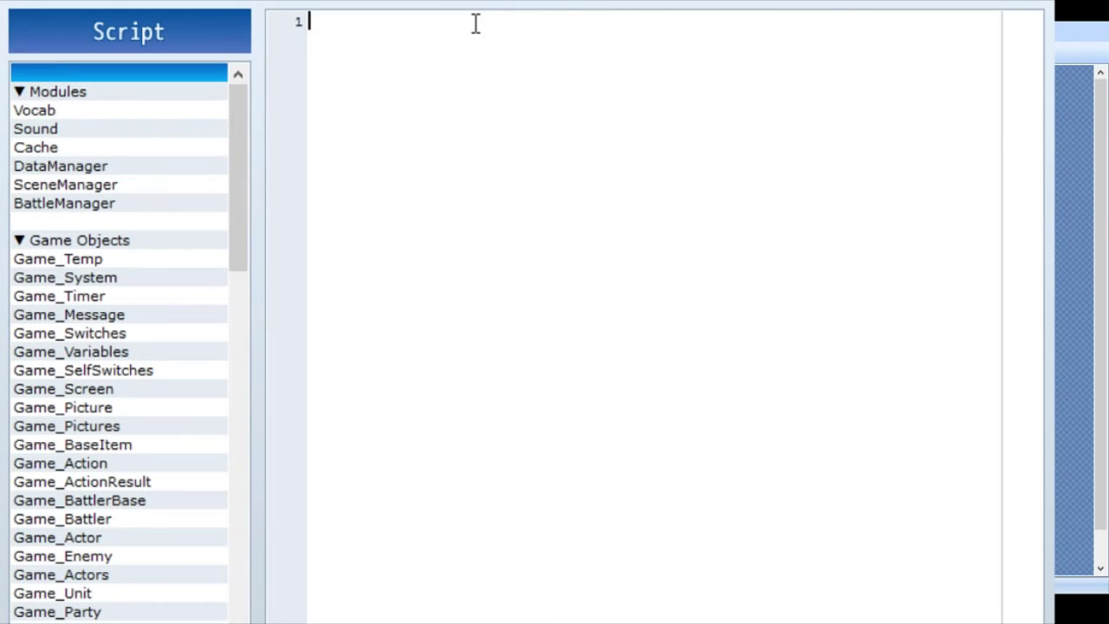
drag(247, 126, 248, 606)
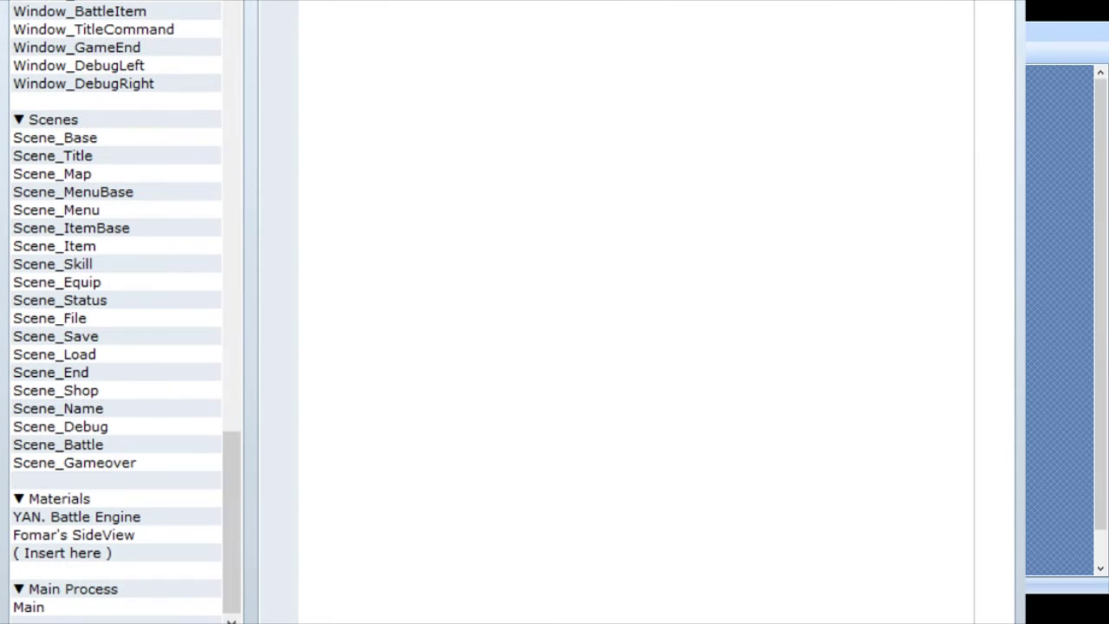
click(114, 520)
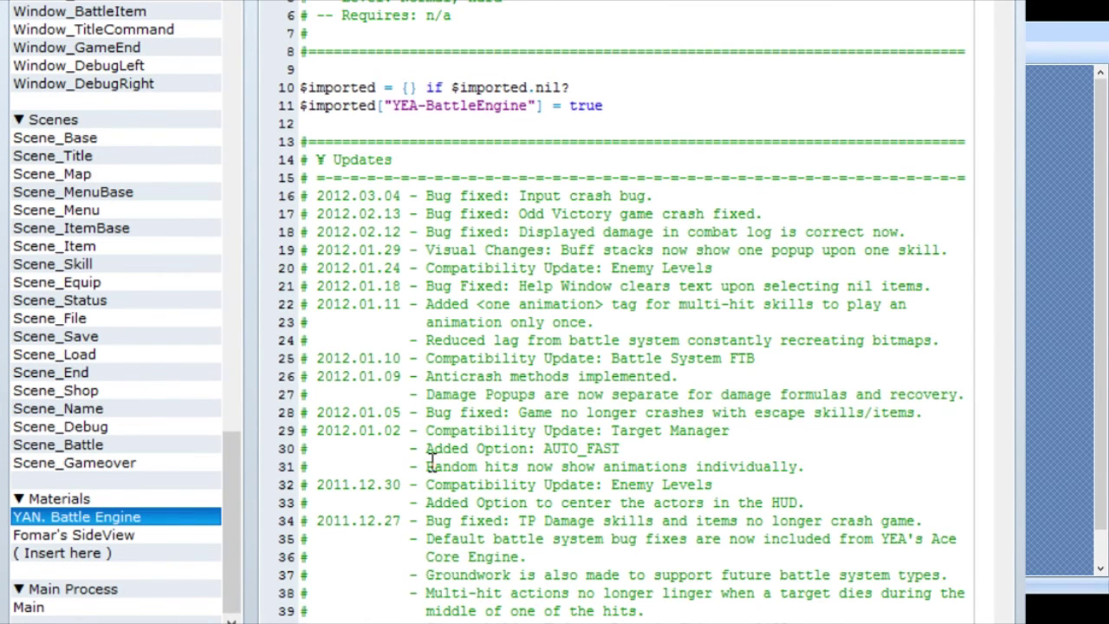
click(142, 537)
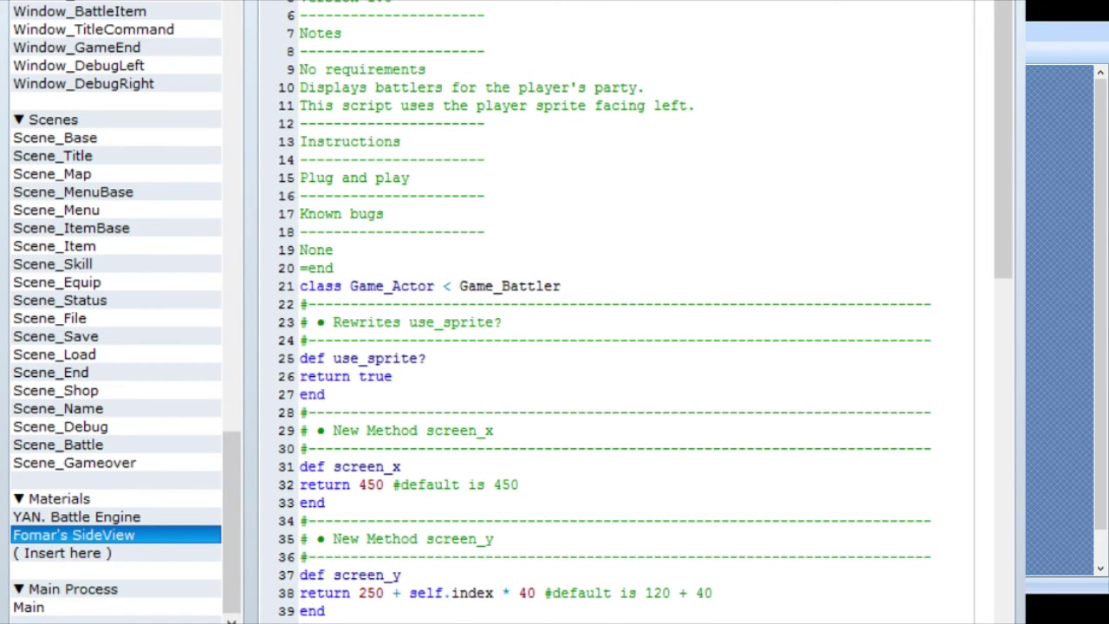
click(693, 623)
Review the Transform ON and God Saiyan ON common events, checking their conditional branches, graphic changes and removal of the Super Saiyan state.
click(474, 52)
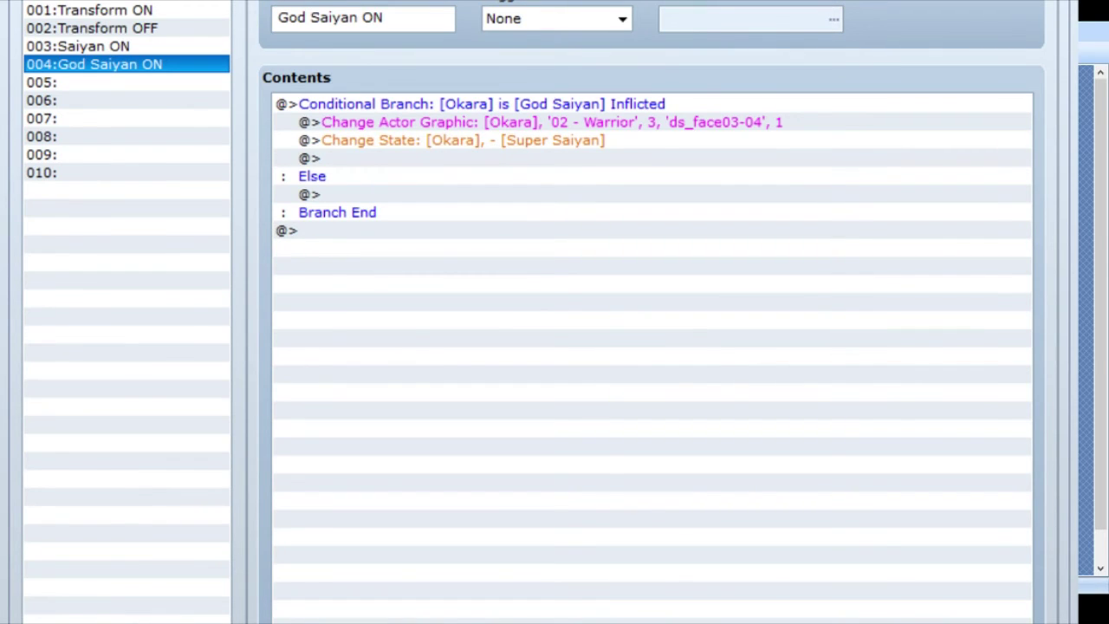
click(212, 12)
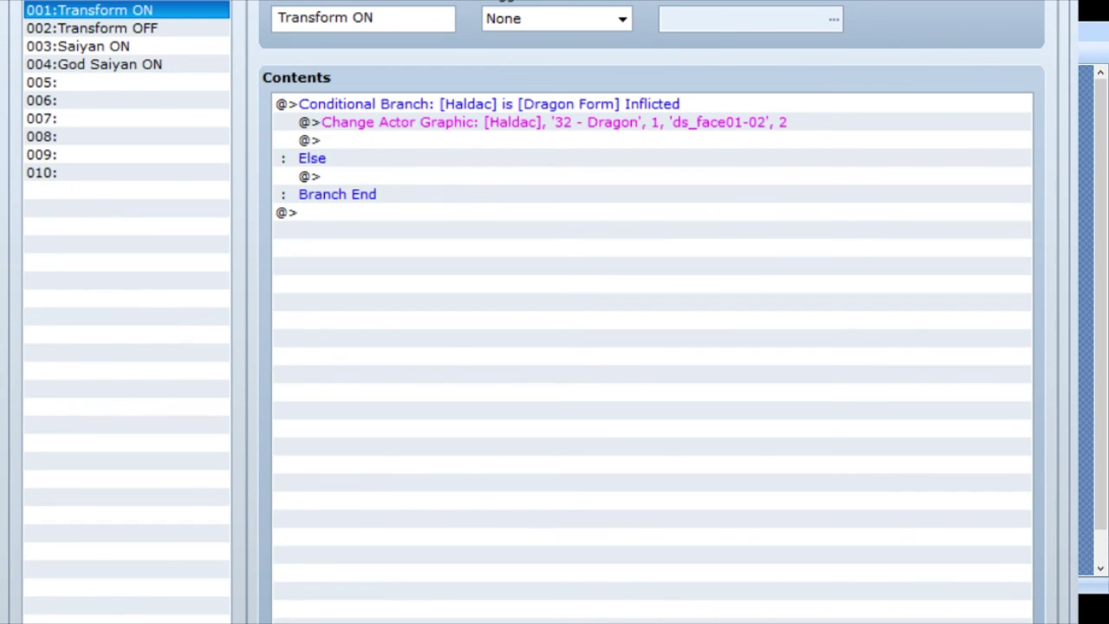
click(523, 104)
click(600, 234)
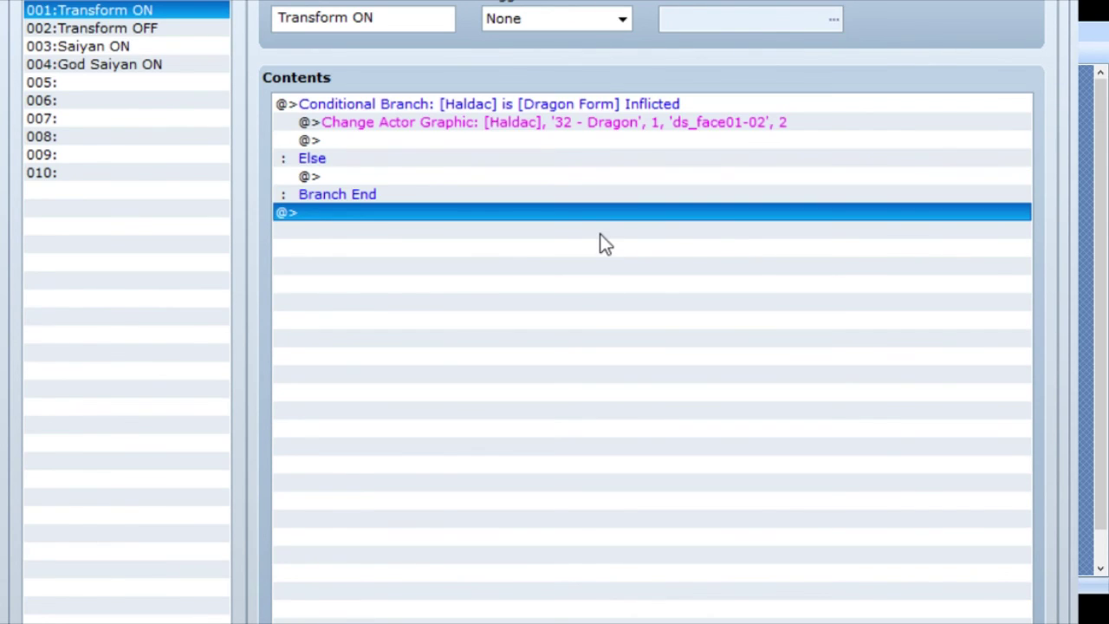
click(134, 69)
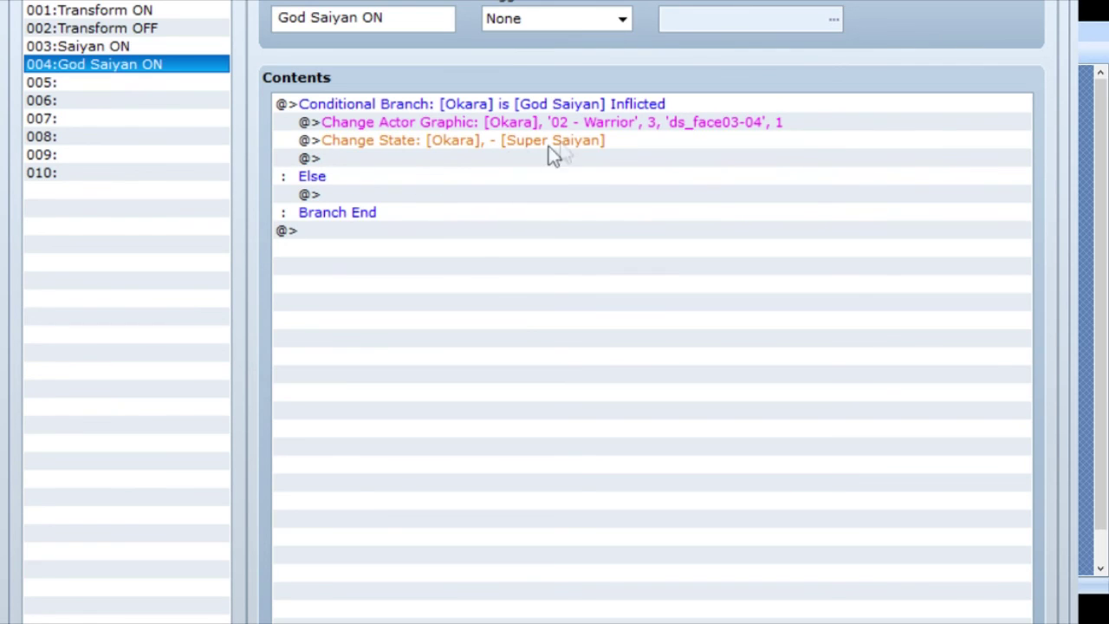